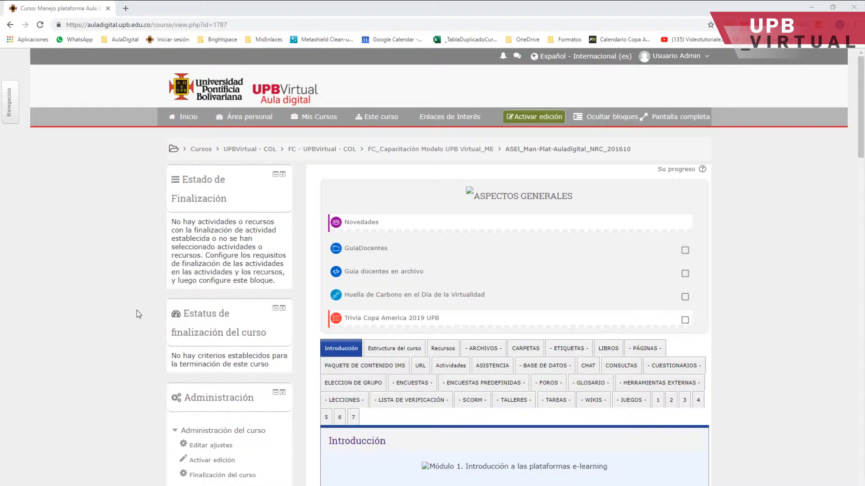
Open the course's question bank list of questions.
scroll(136, 311, down, 5)
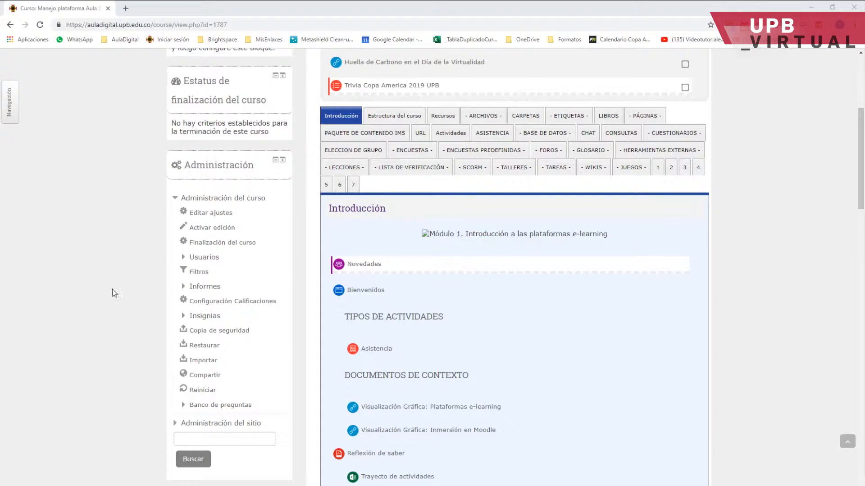
scroll(112, 315, down, 3)
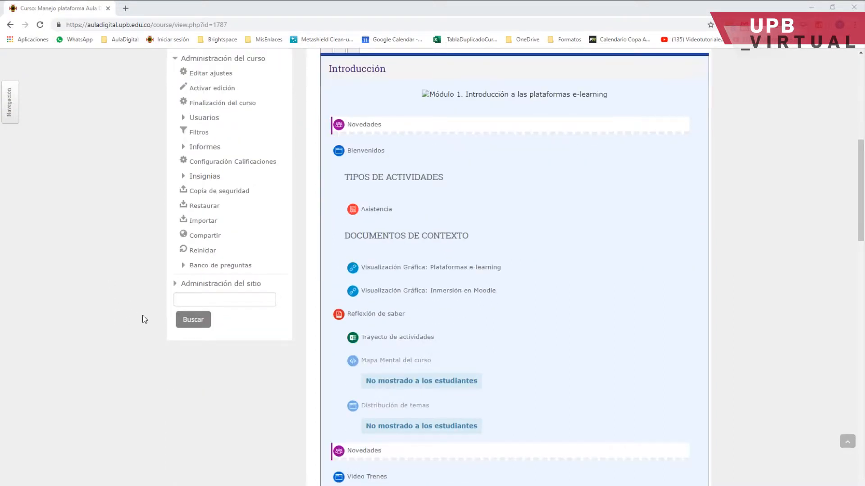
scroll(142, 320, up, 1)
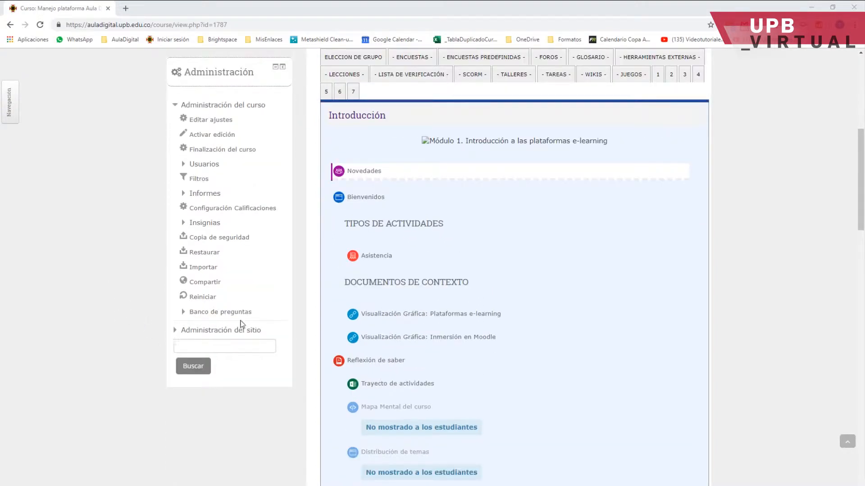
click(196, 313)
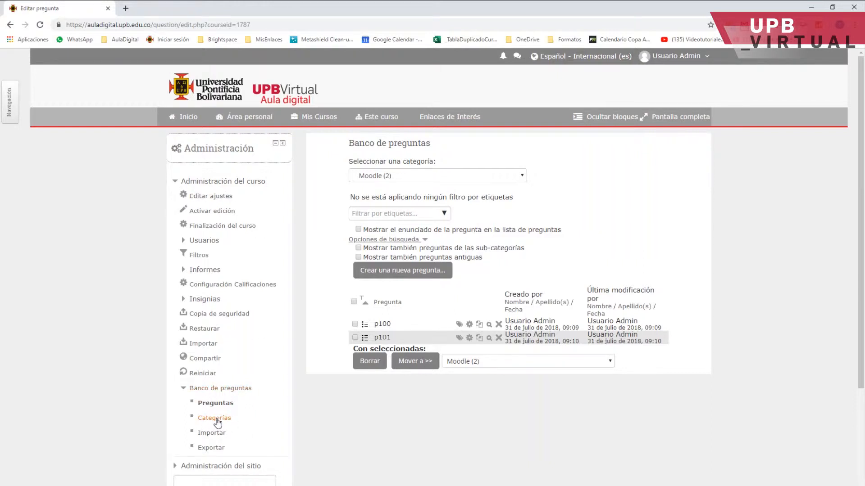
click(214, 404)
Switch to the Preguntas tema 1 category and start a new Opción múltiple question.
click(383, 178)
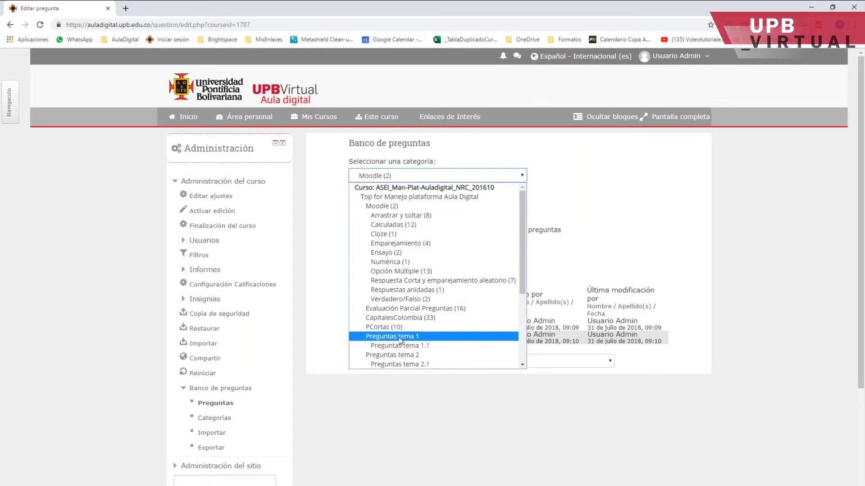
click(374, 336)
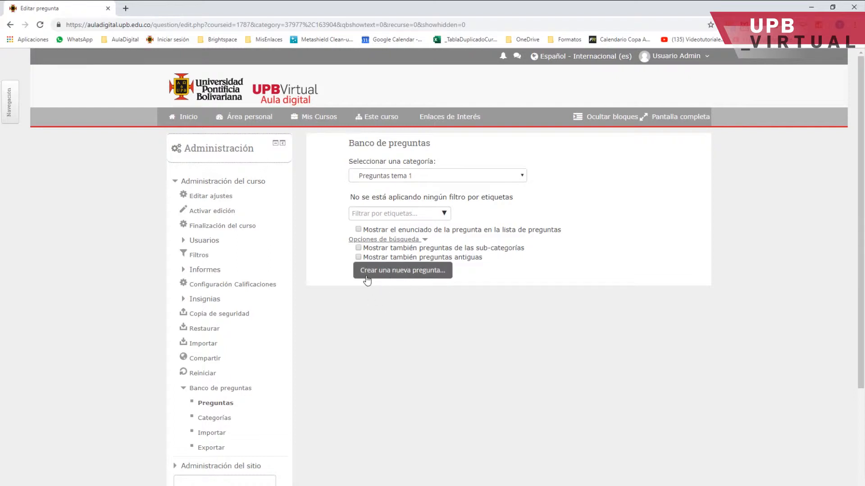
click(397, 273)
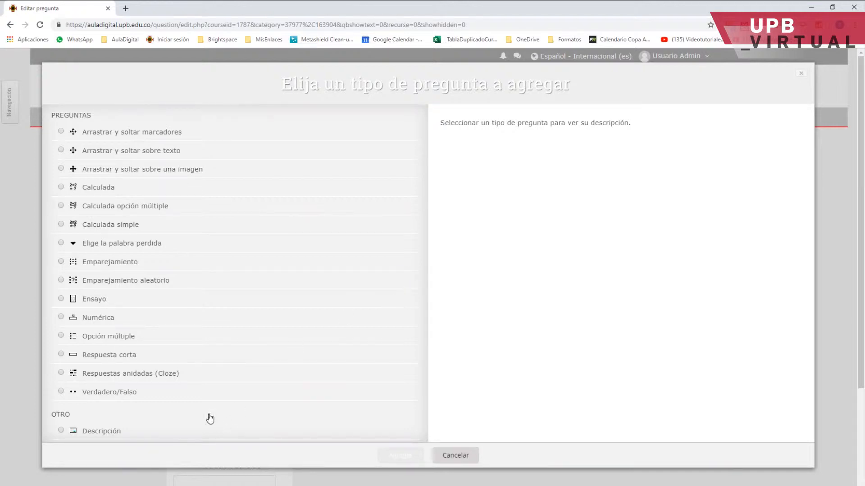
click(61, 337)
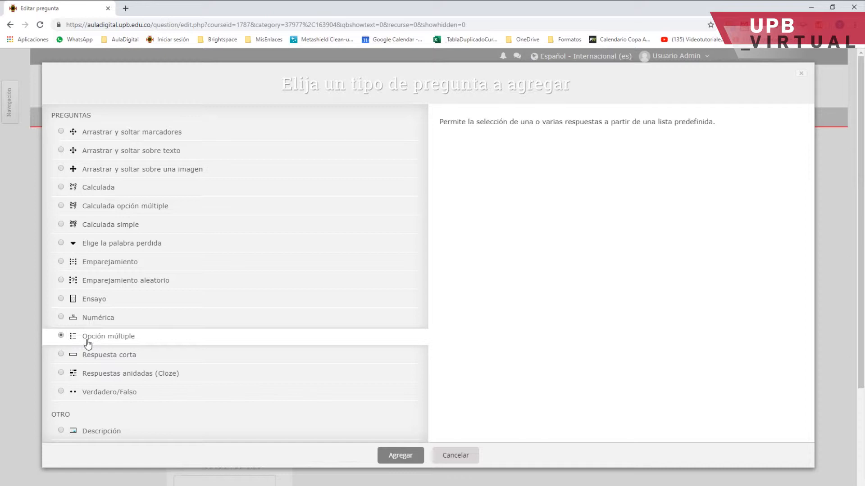
click(396, 458)
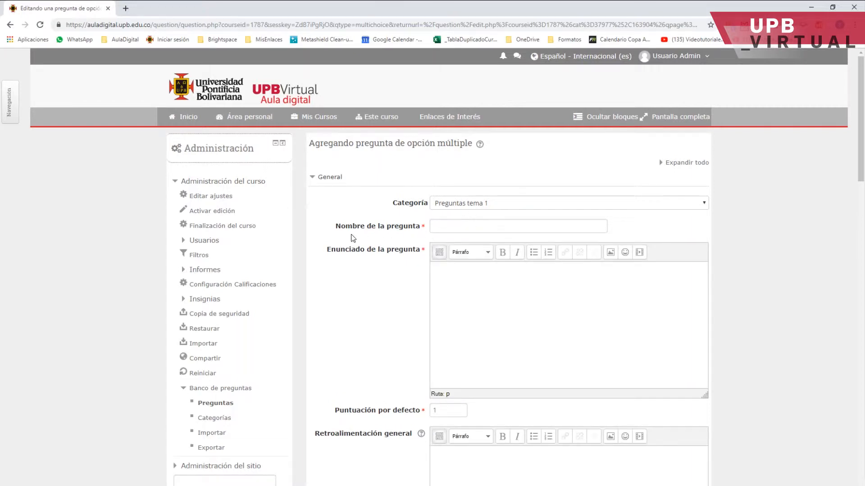
Name the question P01 and enter the statement 'De los siguientes colores, seleccione el que no pertenece a la bandera de Colombia'.
click(435, 225)
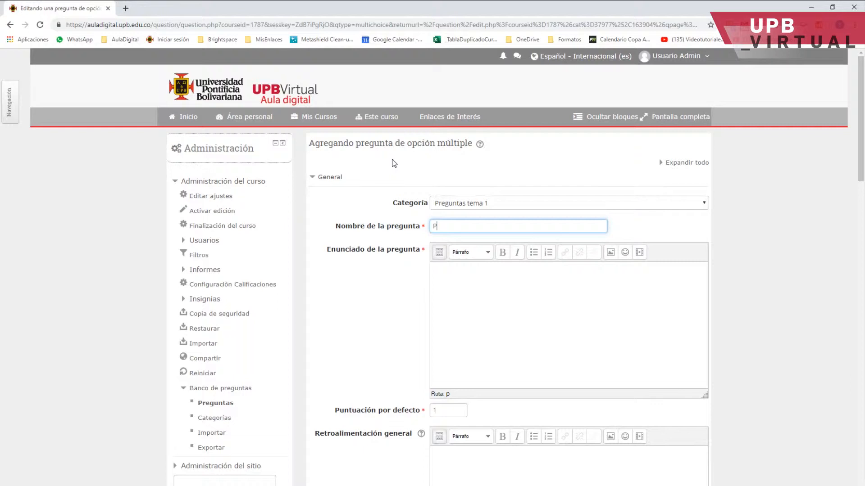
text(P01)
click(469, 280)
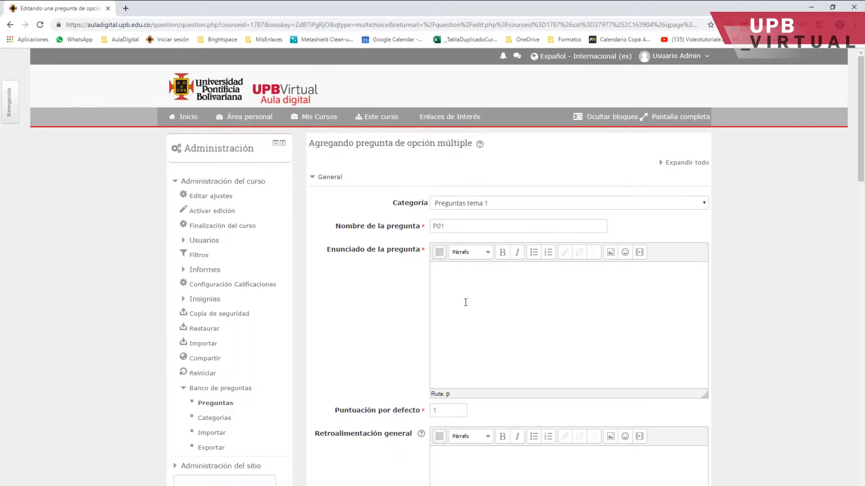
text(DE los siguient)
key(BackSpace)
key(BackSpace)
text(ntes colores )
text( seleccione el que n)
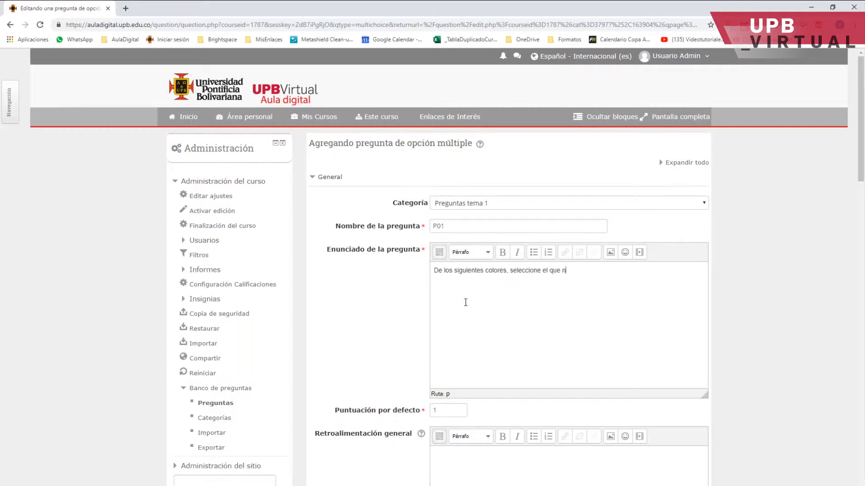
text(o pertenece a la bandera de Colombia)
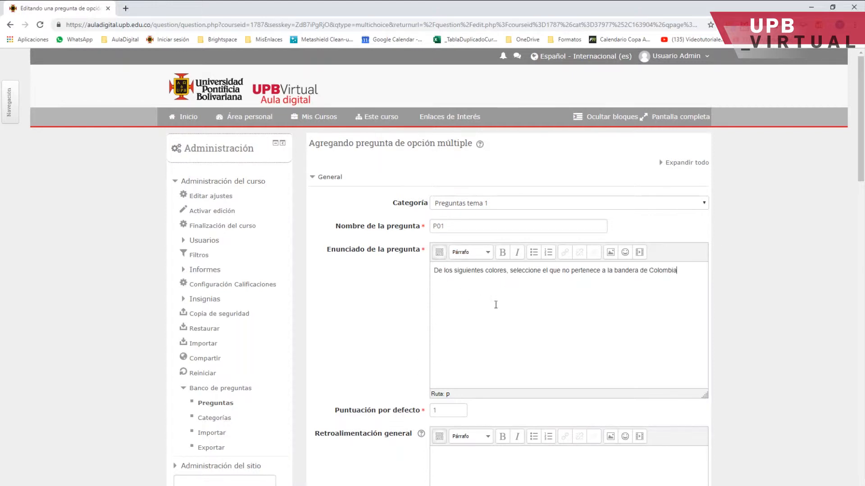
Enter Verde as the first choice and give it a 100% grade.
scroll(524, 305, down, 3)
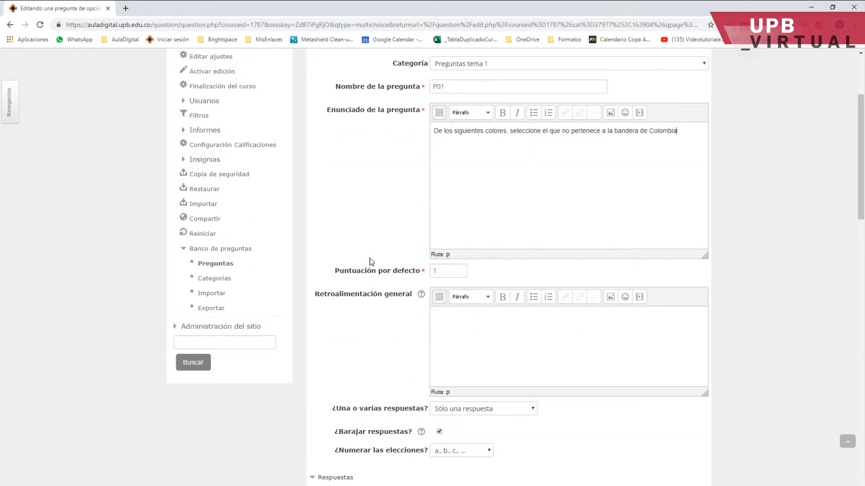
click(446, 272)
scroll(428, 288, down, 3)
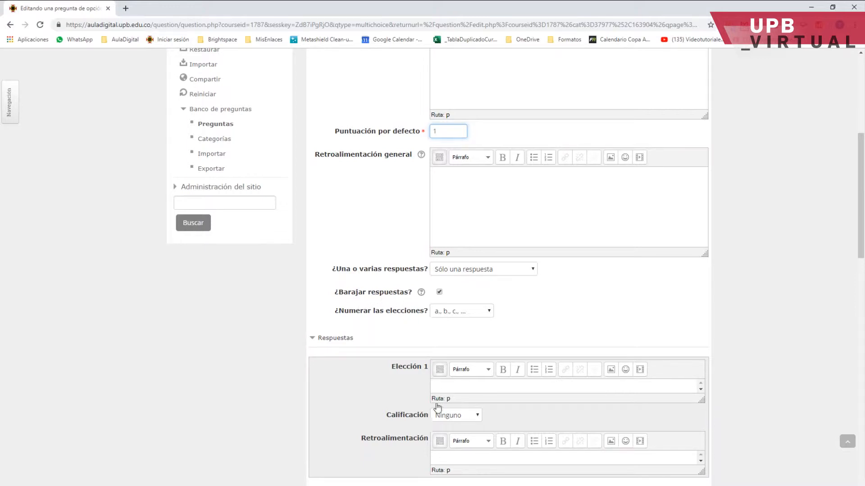
click(439, 291)
click(464, 316)
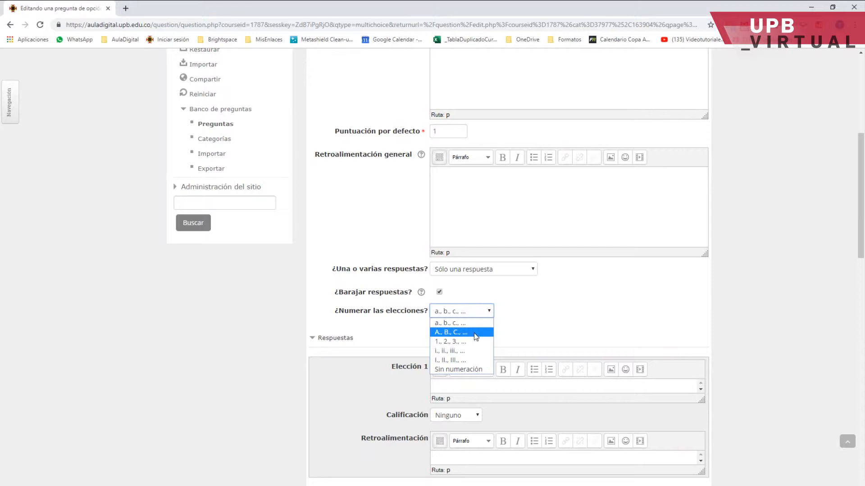
click(470, 314)
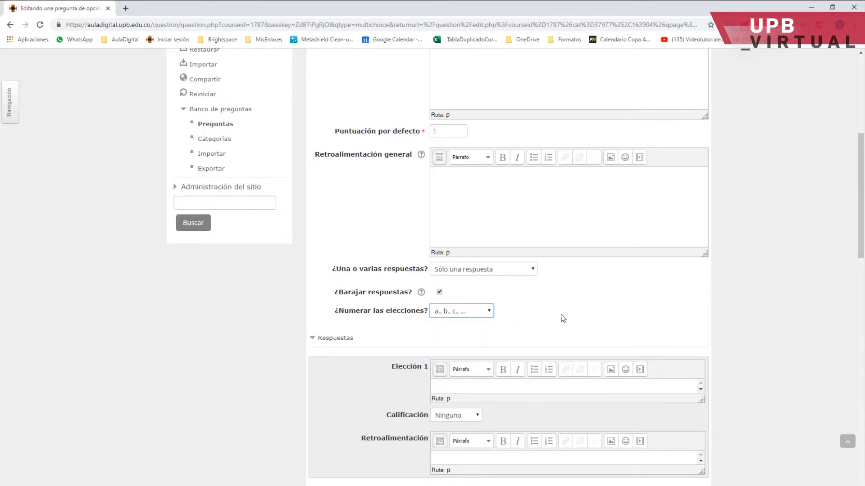
scroll(448, 351, down, 1)
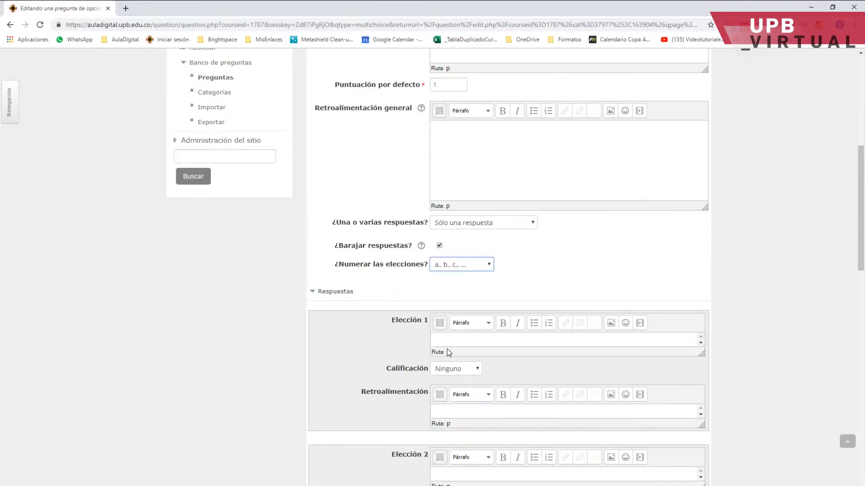
click(443, 342)
click(458, 372)
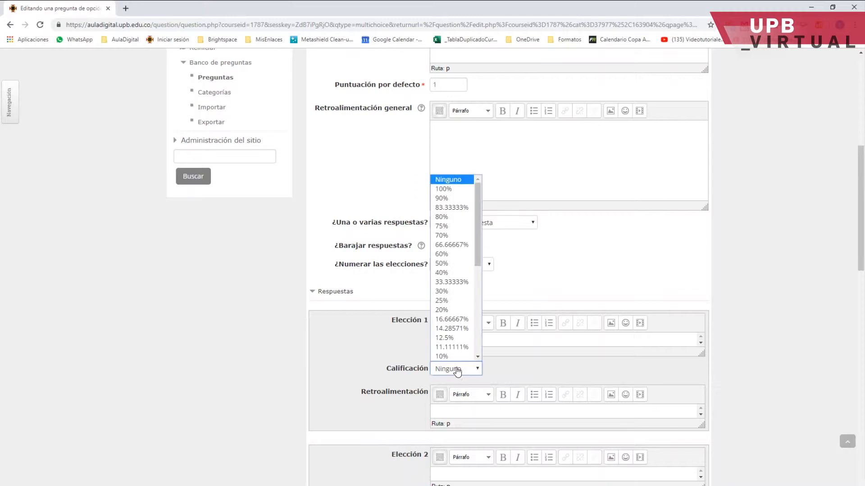
click(448, 189)
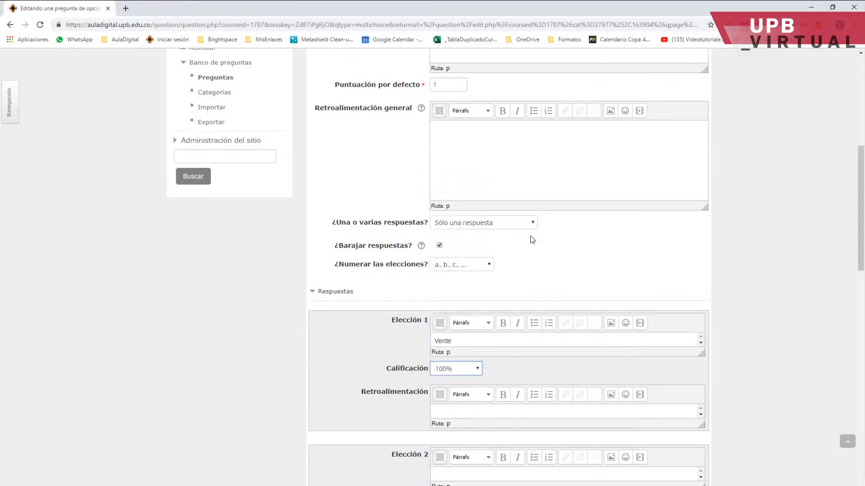
Enter Amarillo, Azul and Rojo as choices 2, 3 and 4.
scroll(550, 290, down, 3)
click(434, 335)
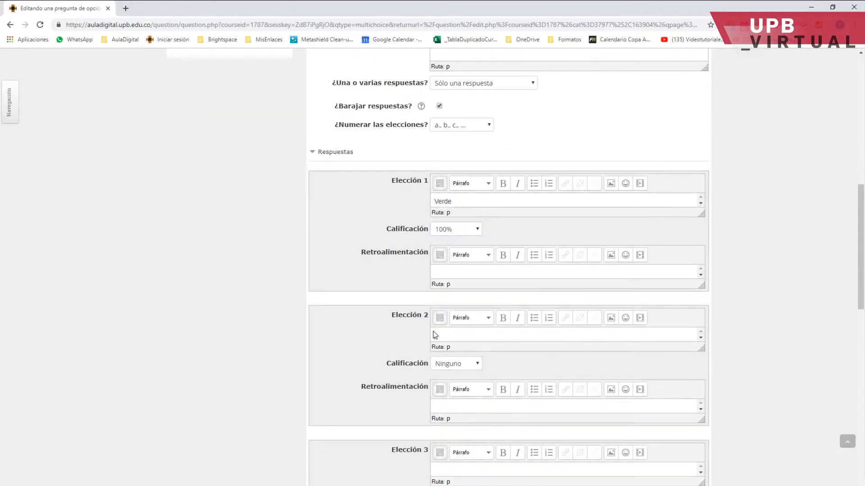
text(Amarillo)
scroll(504, 372, down, 1)
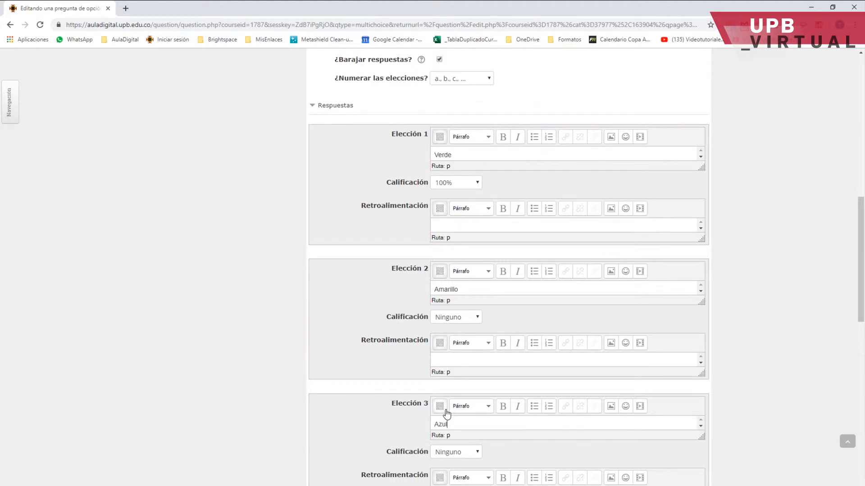
scroll(670, 287, down, 3)
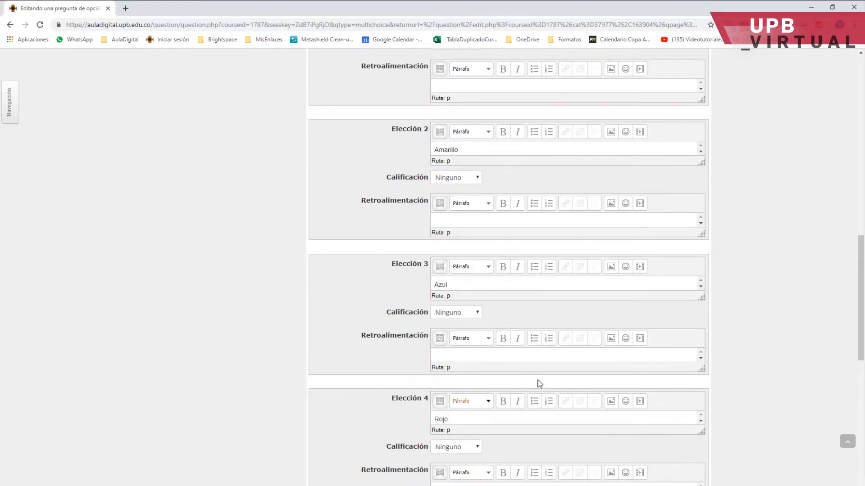
scroll(402, 305, down, 4)
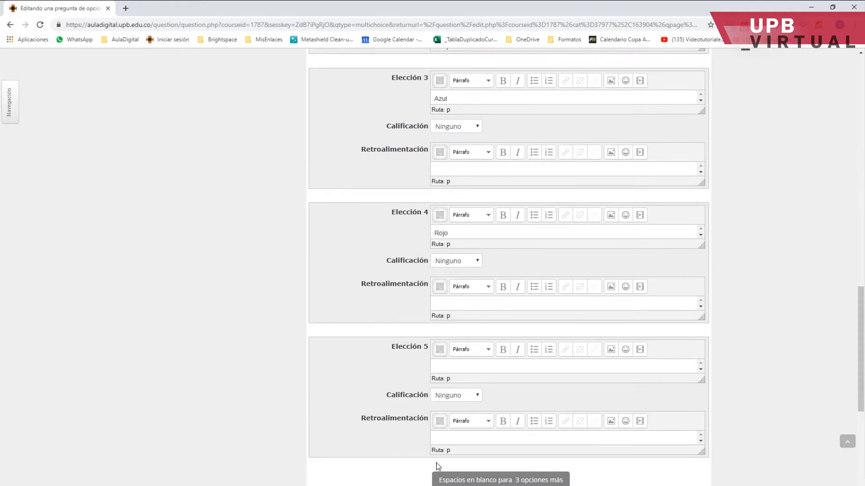
scroll(611, 463, down, 1)
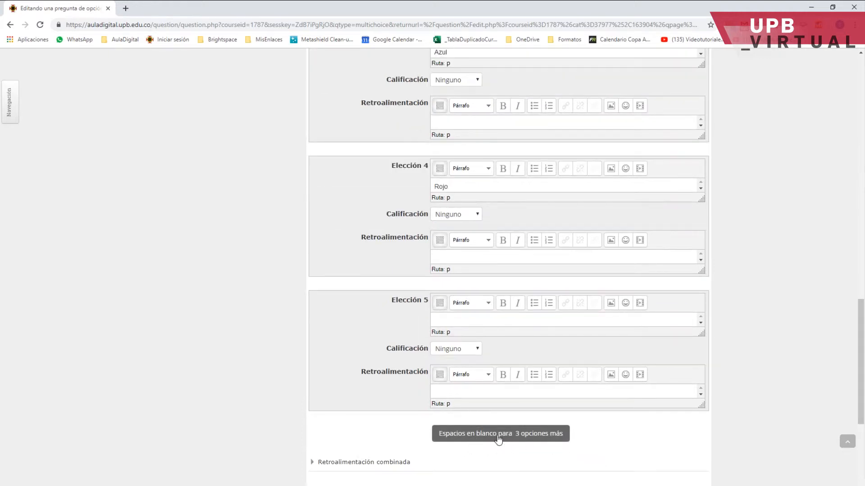
Save the new question.
scroll(608, 328, up, 19)
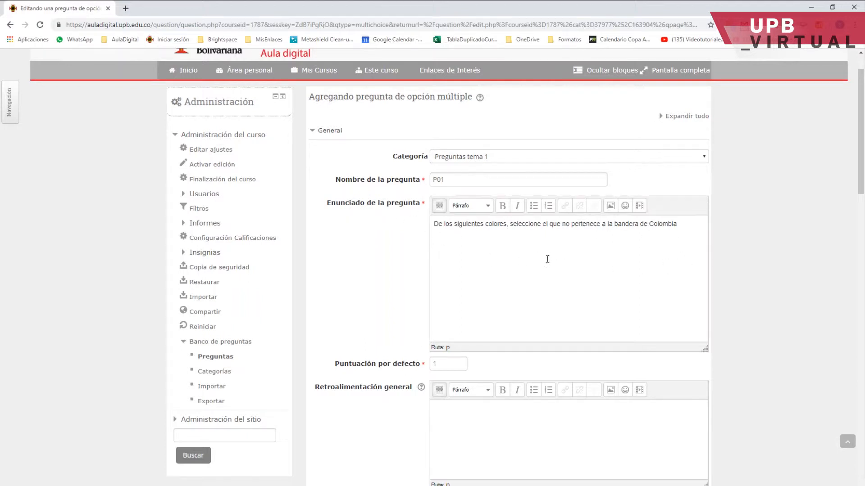
scroll(547, 259, down, 7)
scroll(392, 300, down, 3)
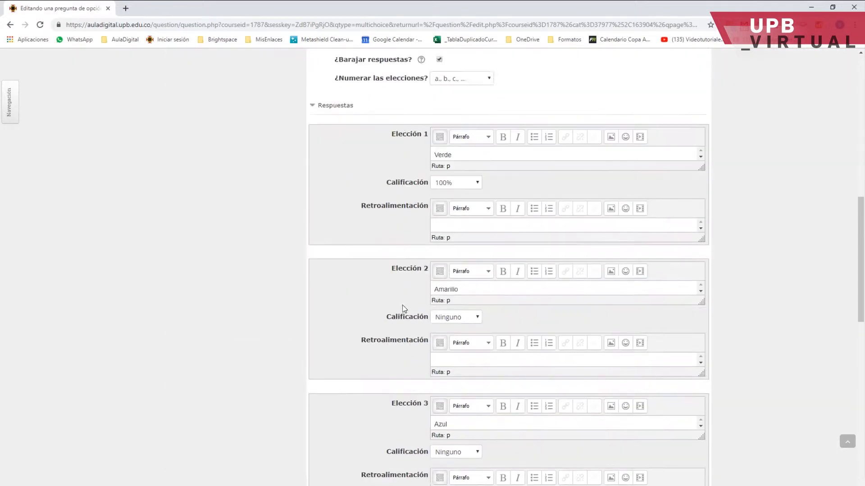
scroll(403, 307, down, 14)
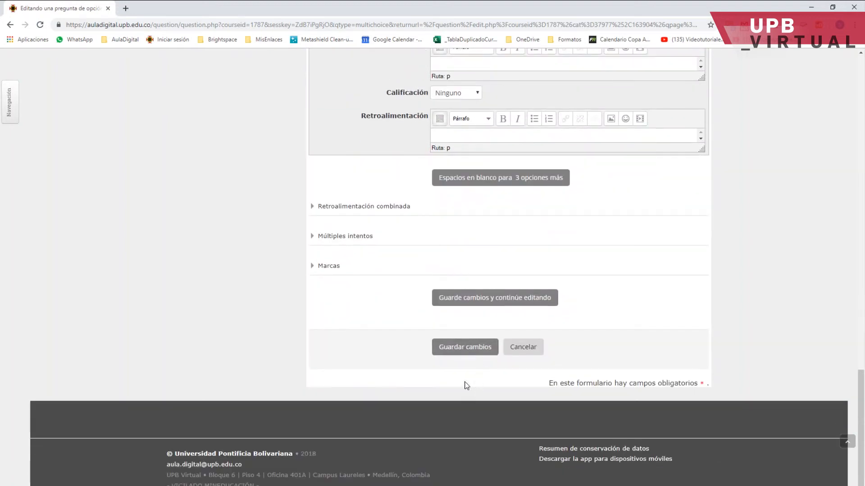
click(472, 351)
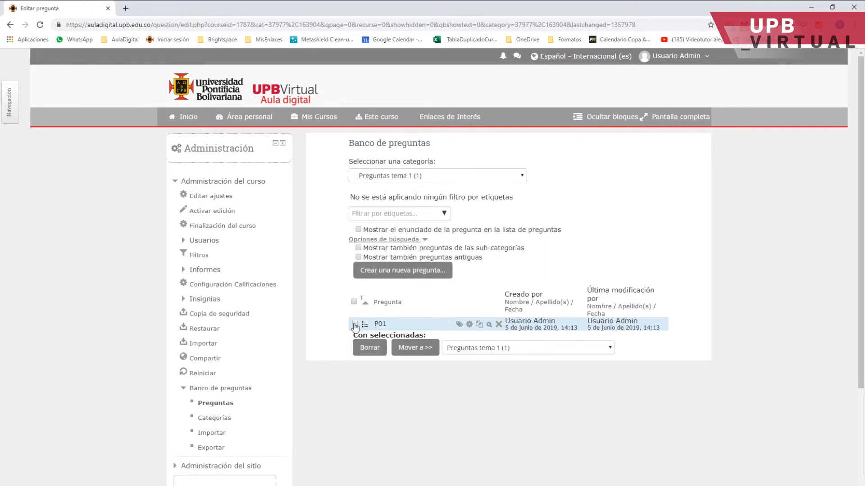
Preview question P01, filling in the correct answer and restarting the attempt before closing the preview.
click(490, 329)
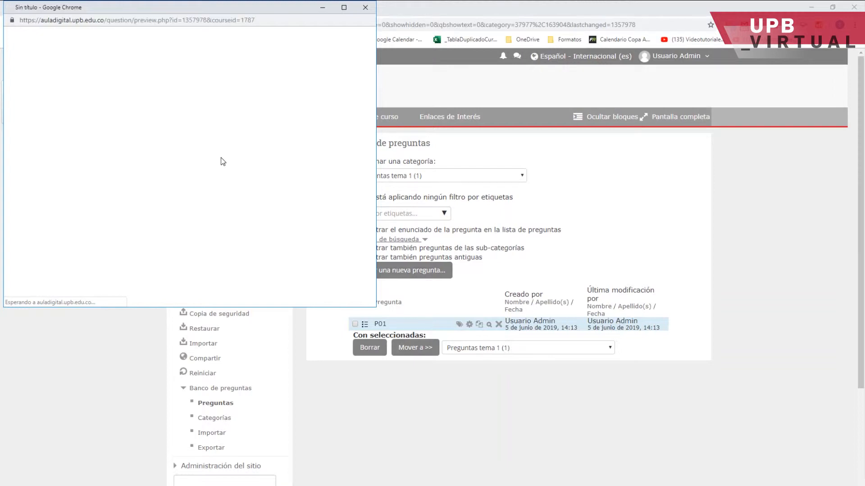
drag(133, 7, 229, 19)
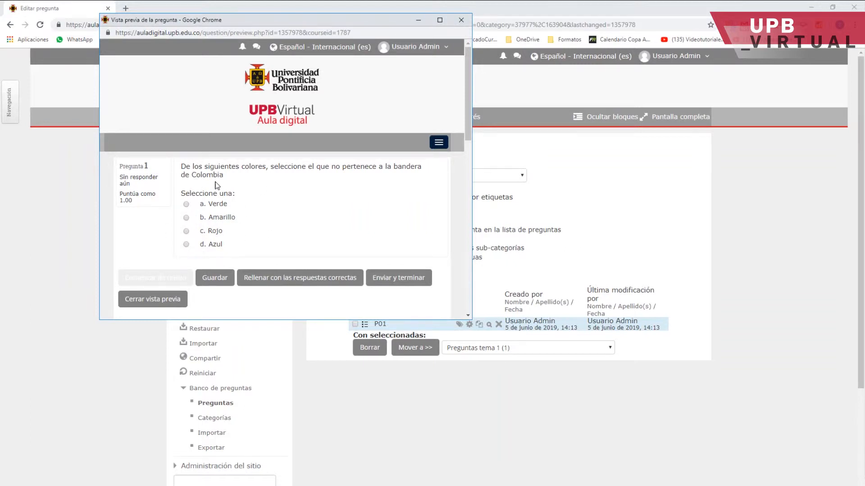
click(272, 280)
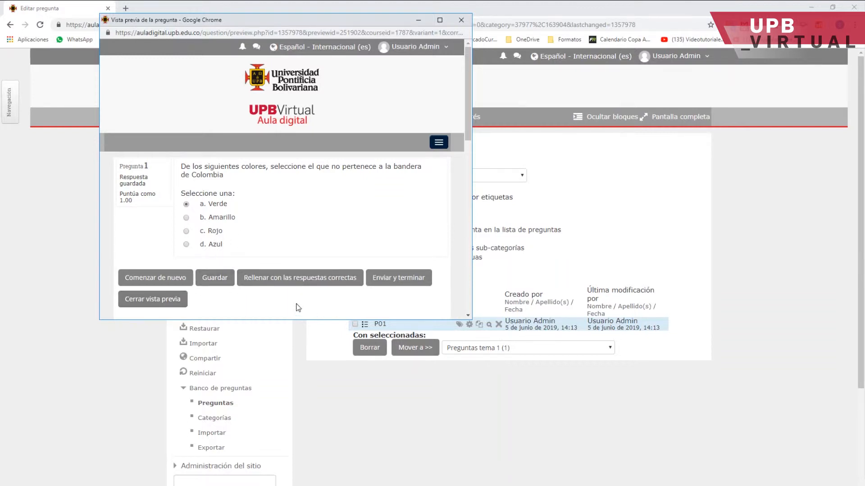
click(148, 278)
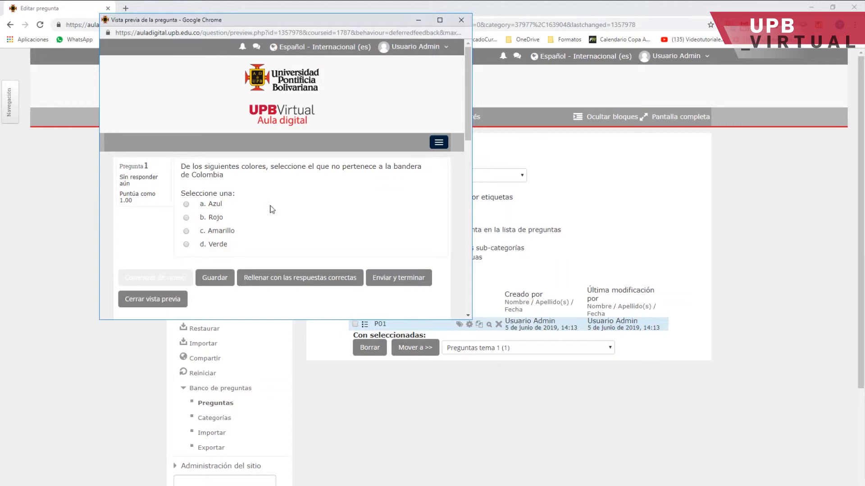
click(153, 299)
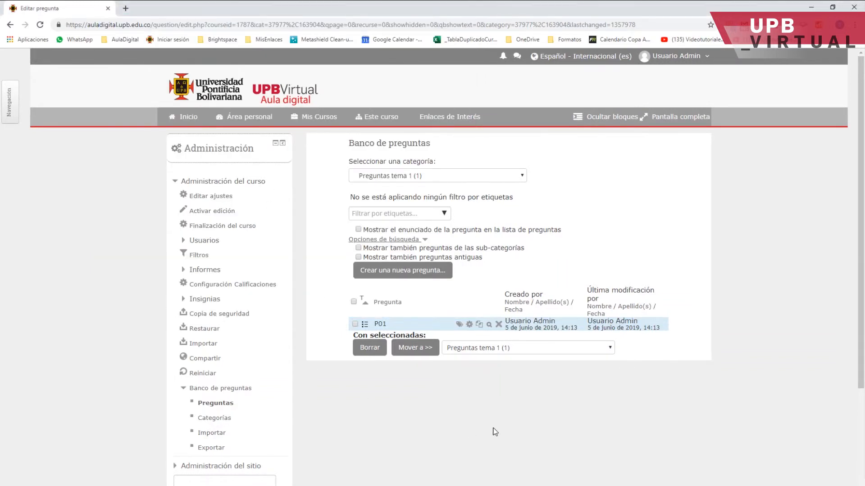
Start creating a new question of type Opción múltiple in the question bank.
click(406, 272)
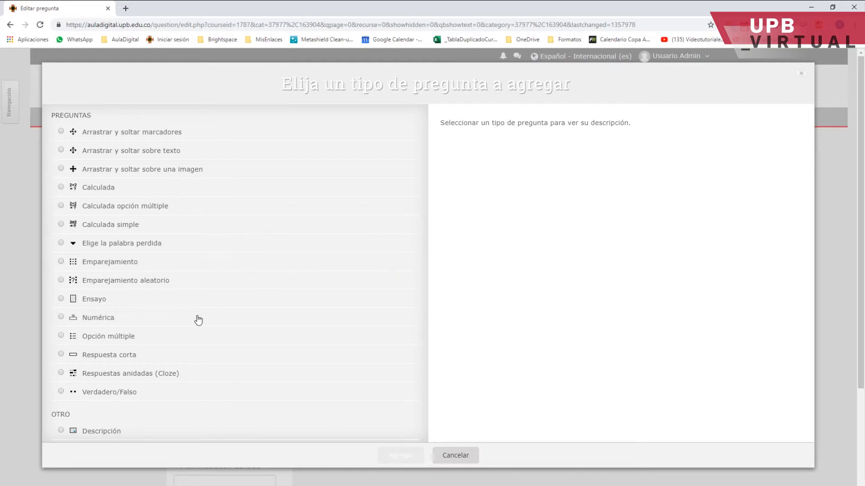
click(96, 342)
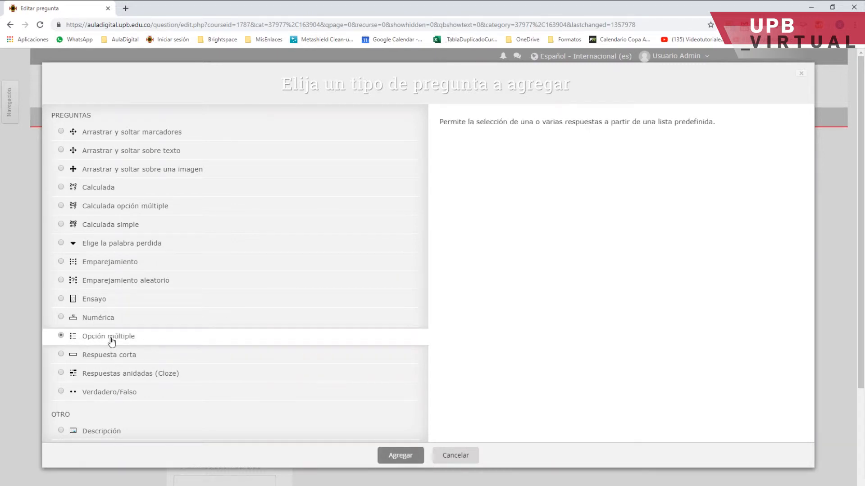
click(401, 456)
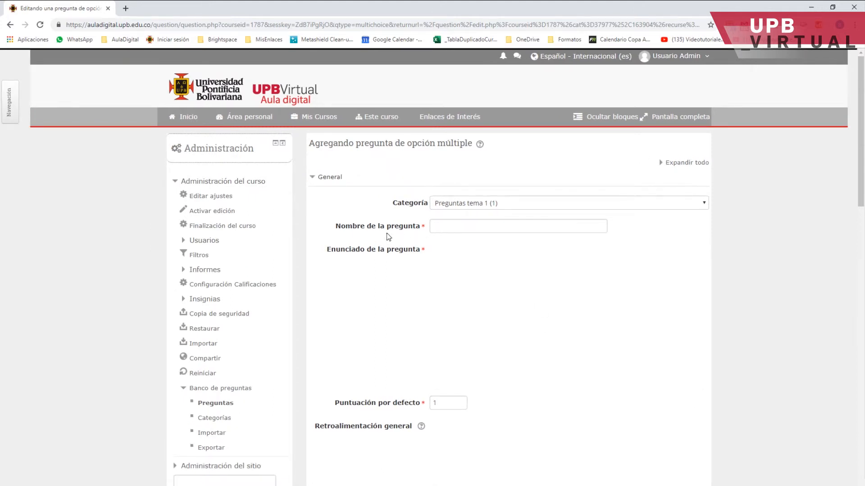
Name the question P02 and enter the statement "Seleccione los dos colores que no pertenecen a la bandera de Colombia".
click(440, 227)
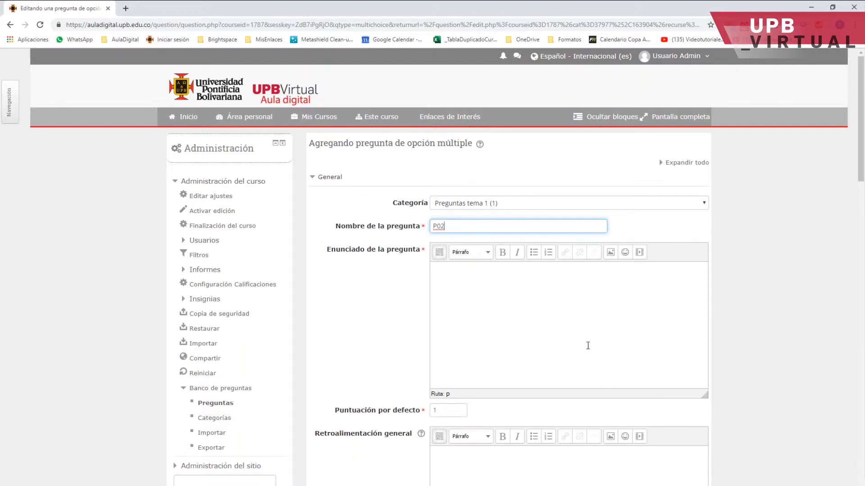
click(446, 279)
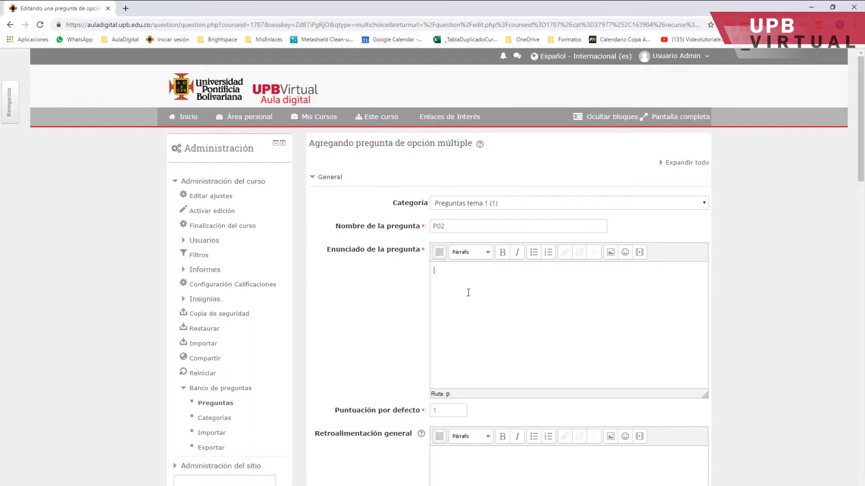
text(Seleccione los dos colores que no pertenecen a la bandera de Colombia)
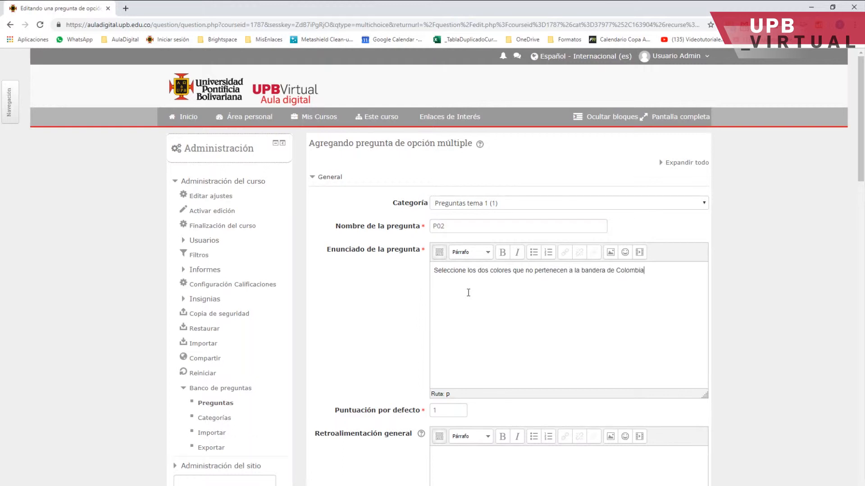
double_click(486, 272)
key(Left)
scroll(493, 290, down, 3)
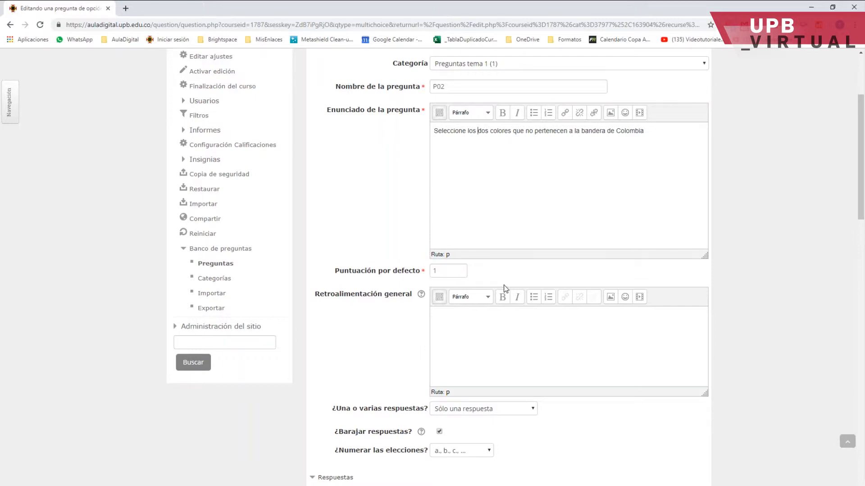
Set the question to allow multiple answers (Se permiten varias respuestas).
scroll(504, 288, down, 3)
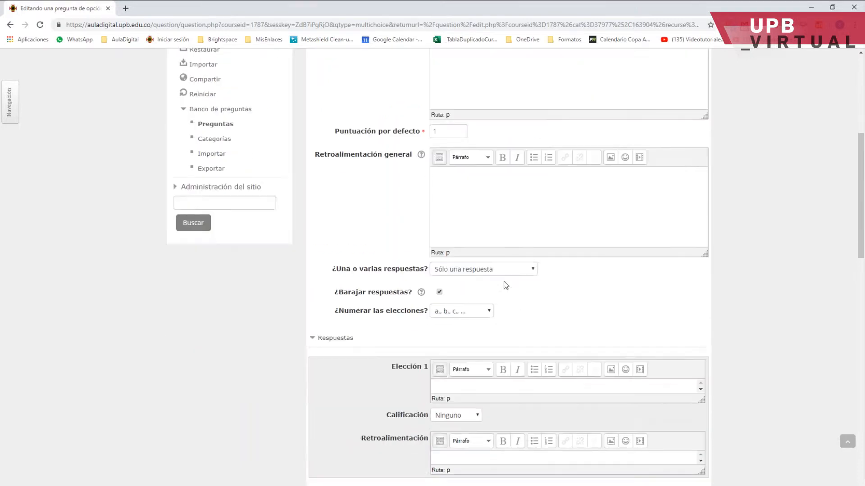
click(478, 272)
click(479, 281)
scroll(488, 303, down, 2)
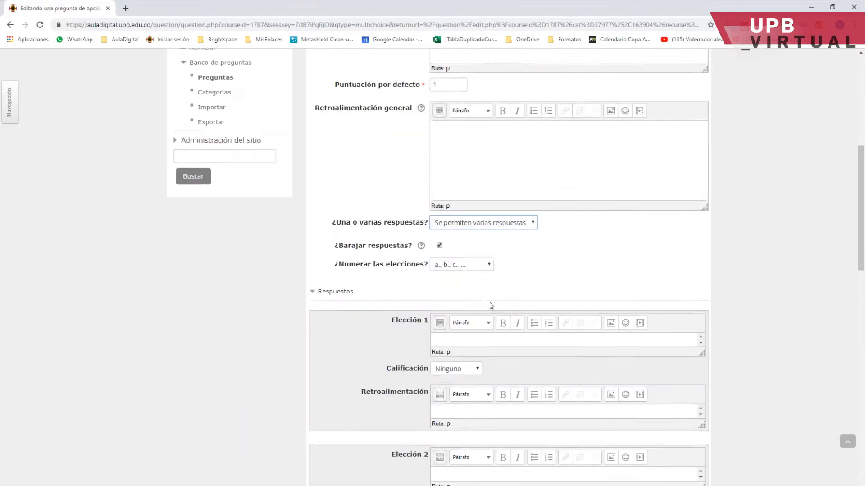
Enter Verde as the first choice and give it a 50% grade.
click(451, 293)
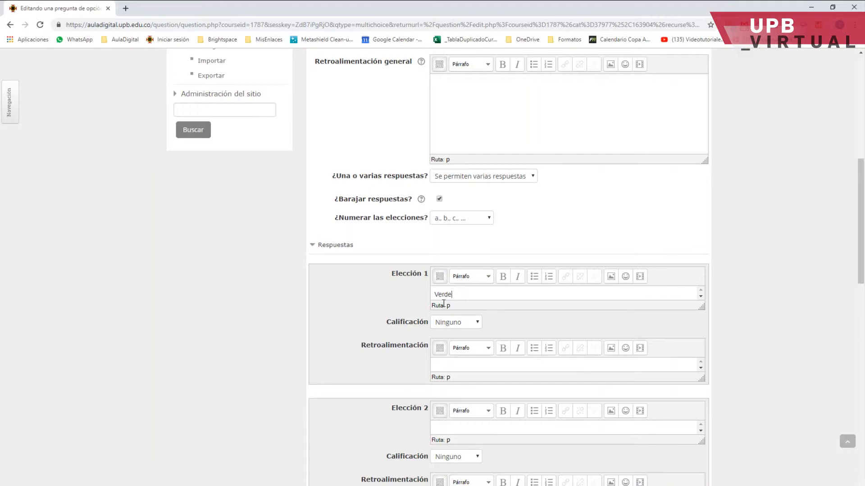
click(446, 323)
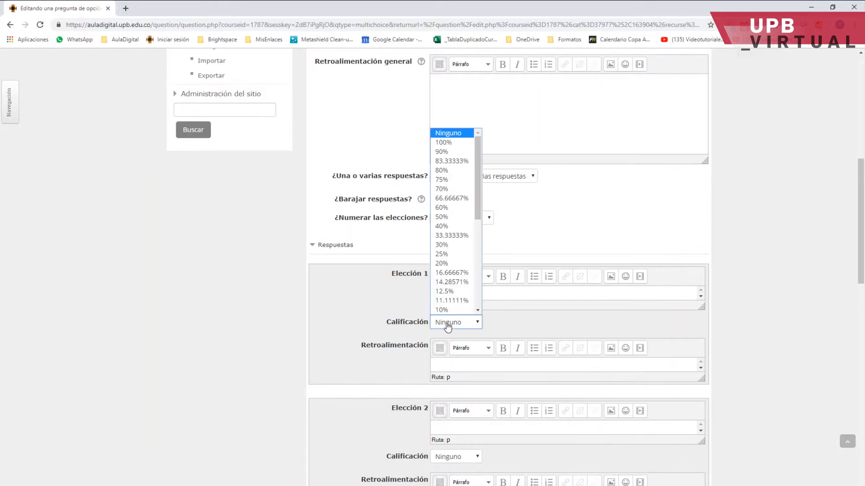
click(445, 218)
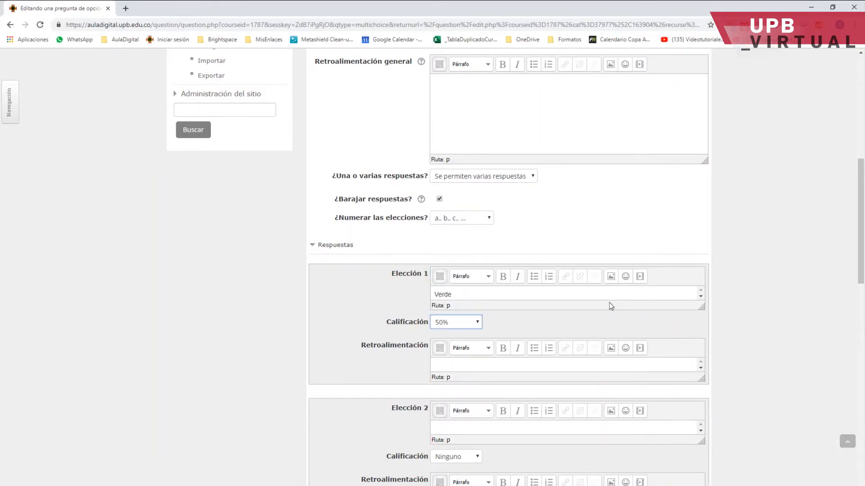
Enter Violeta as the second choice and give it a 50% grade.
scroll(609, 302, down, 1)
click(447, 383)
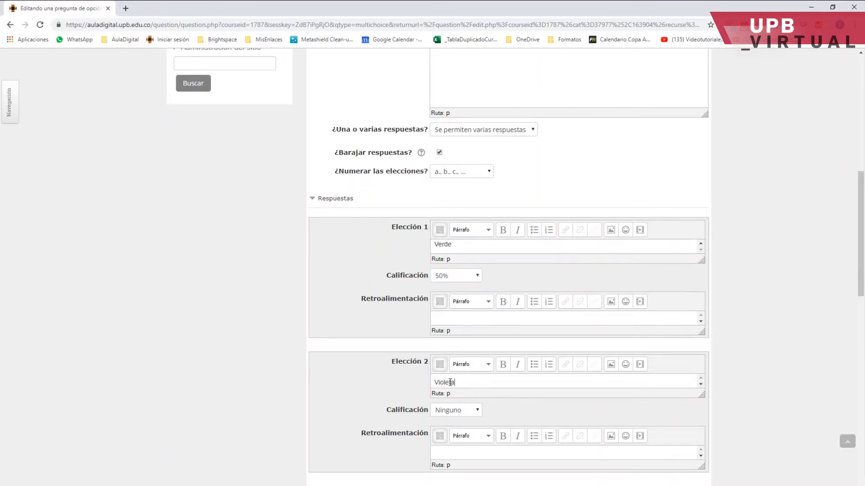
click(444, 410)
click(452, 286)
Enter Amarillo and Rojo as choices 3 and 4.
scroll(464, 329, down, 3)
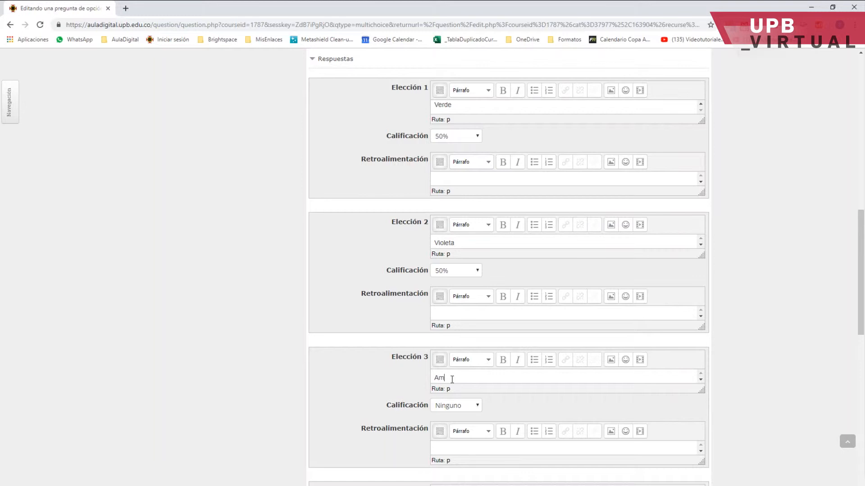
scroll(457, 393, down, 3)
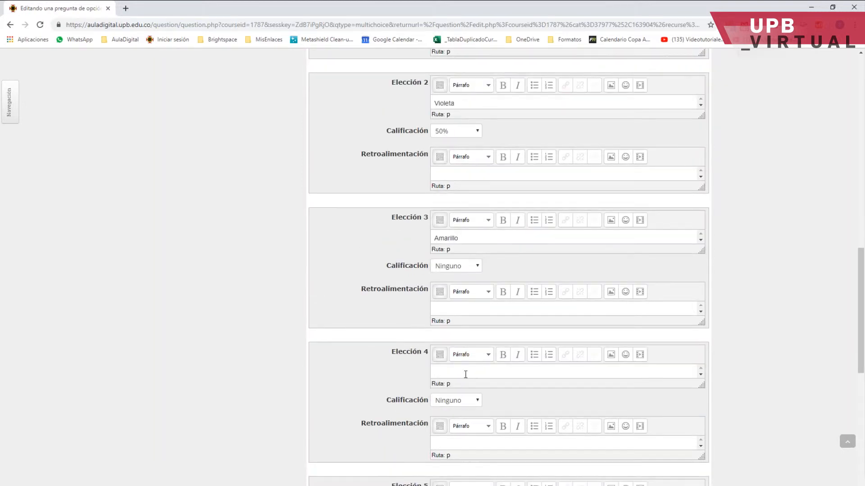
click(465, 374)
text(Rojo)
scroll(599, 266, up, 12)
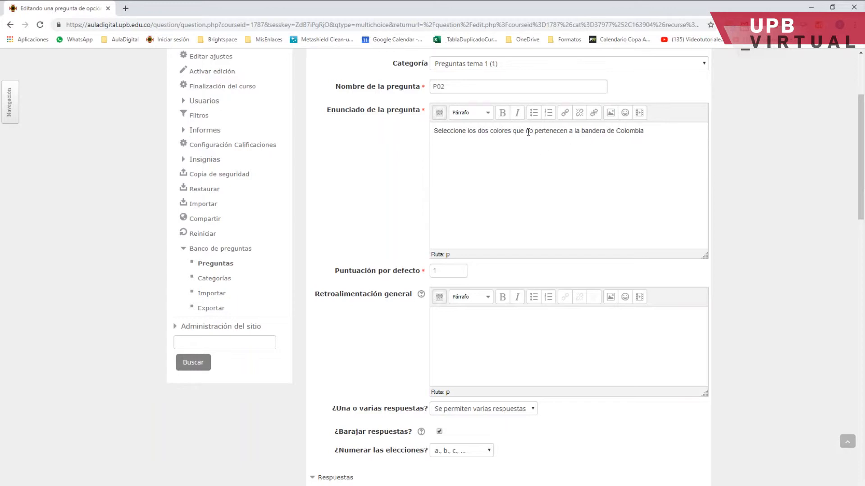
scroll(580, 241, down, 12)
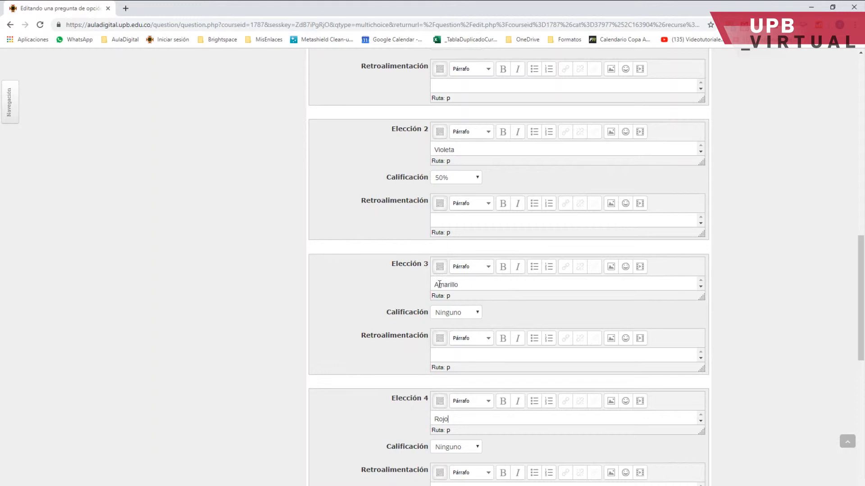
Give the Amarillo and Rojo choices a grade of -50% each.
click(454, 315)
scroll(482, 219, down, 1)
scroll(484, 225, down, 5)
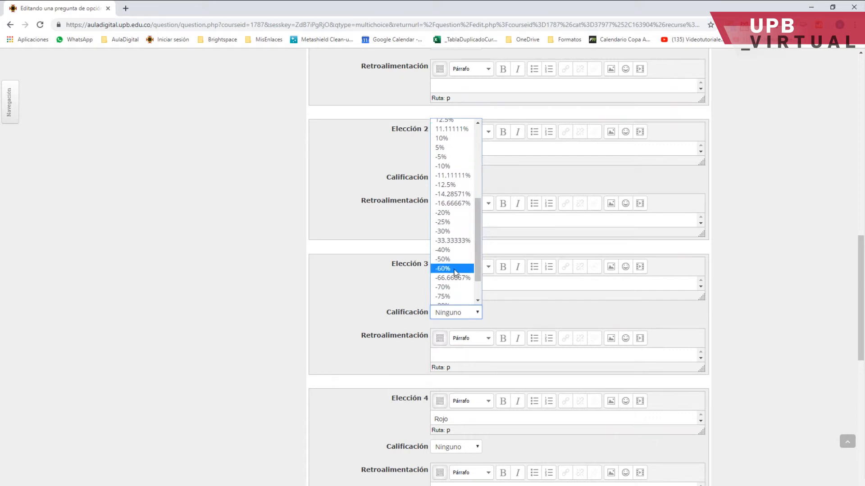
click(443, 261)
click(736, 332)
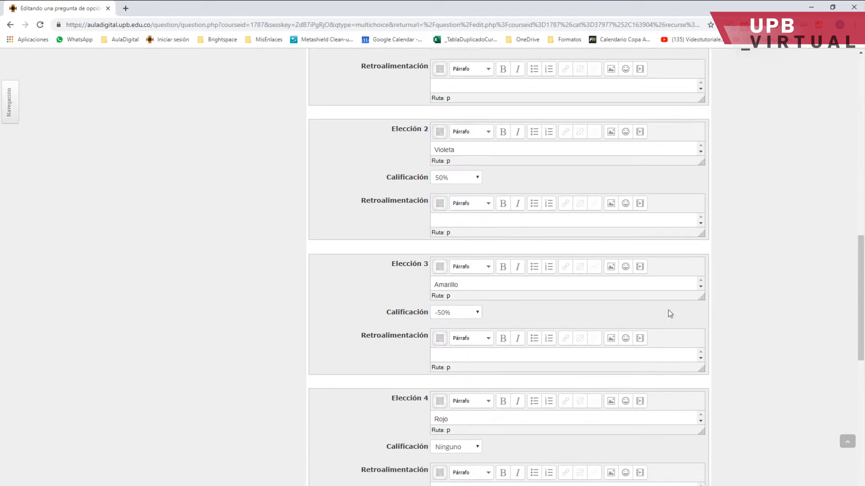
scroll(626, 306, down, 1)
click(455, 400)
drag(477, 281, 485, 344)
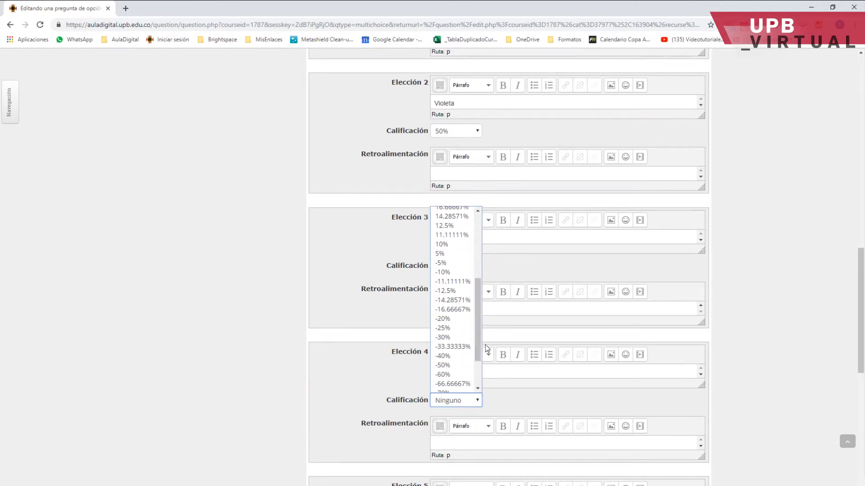
click(448, 367)
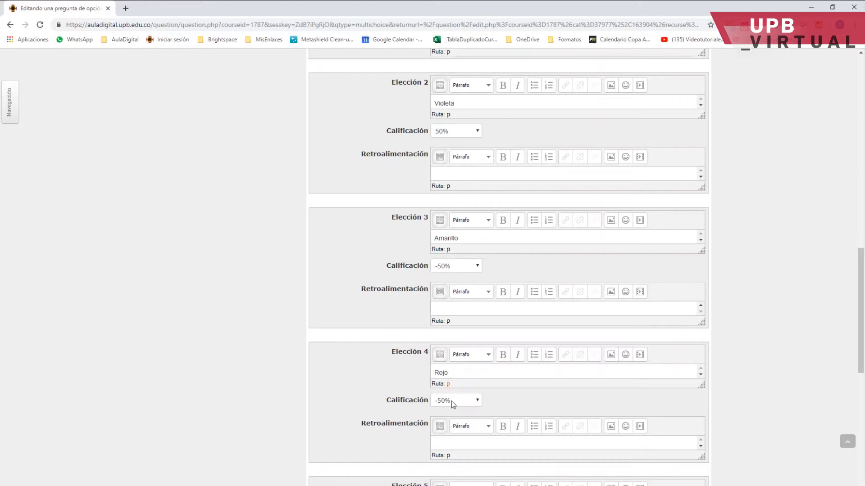
Save the new question P02.
scroll(536, 333, up, 4)
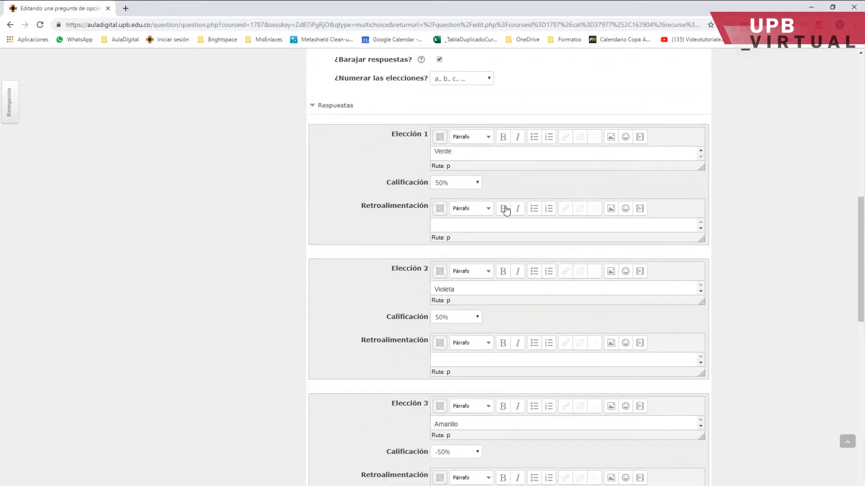
scroll(490, 250, up, 8)
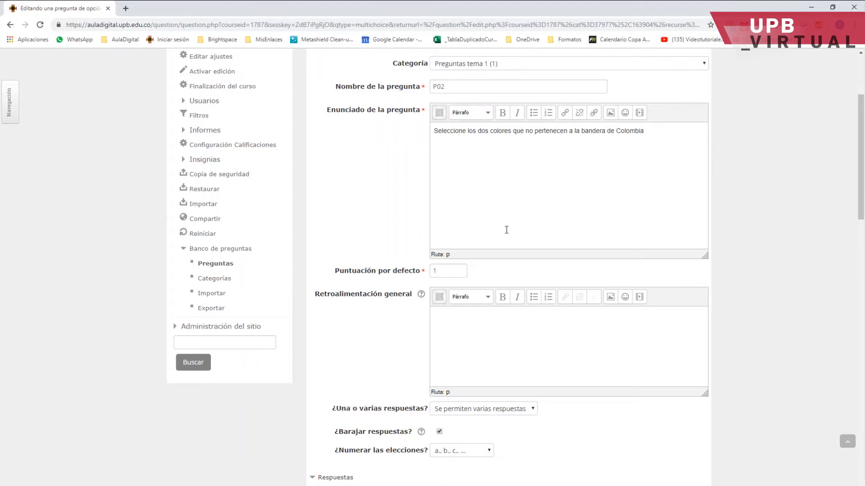
scroll(506, 219, down, 6)
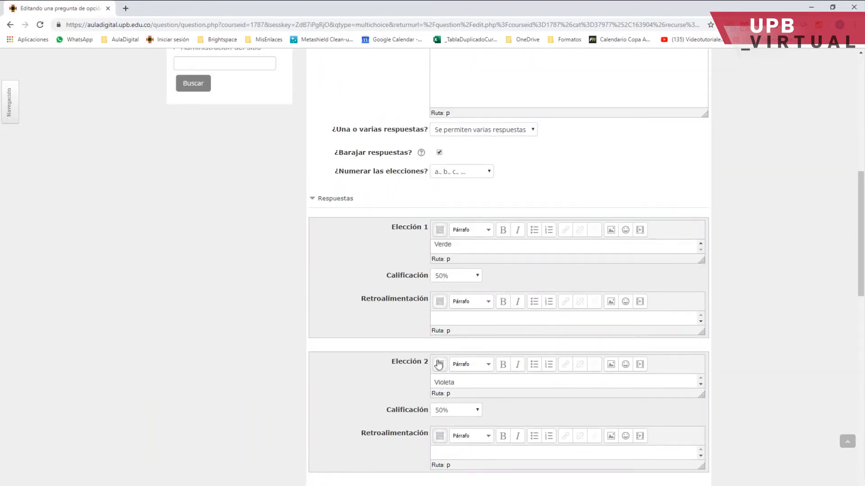
scroll(495, 334, down, 6)
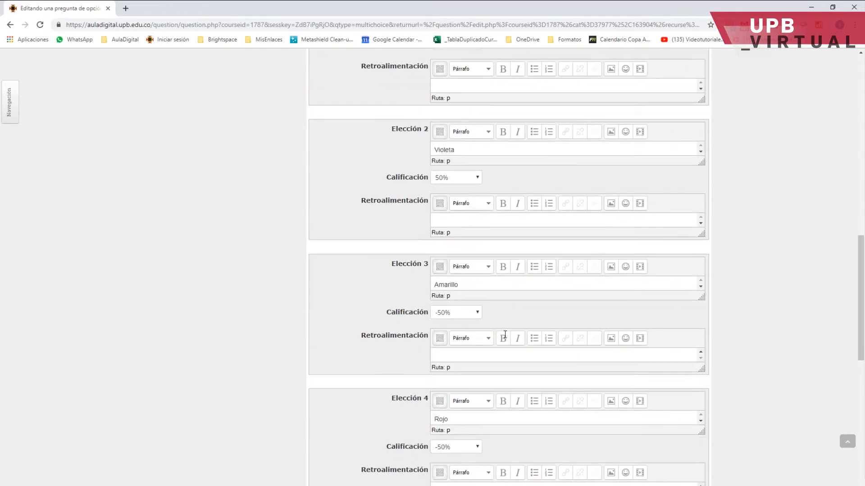
scroll(470, 334, down, 9)
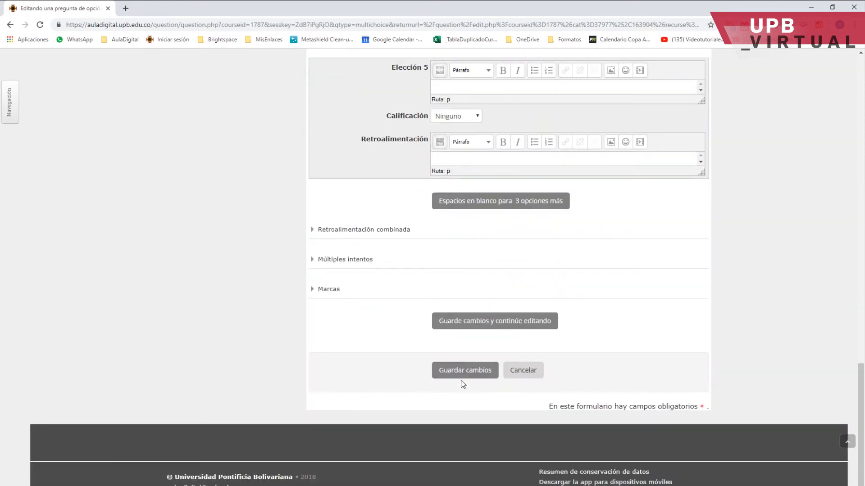
click(458, 373)
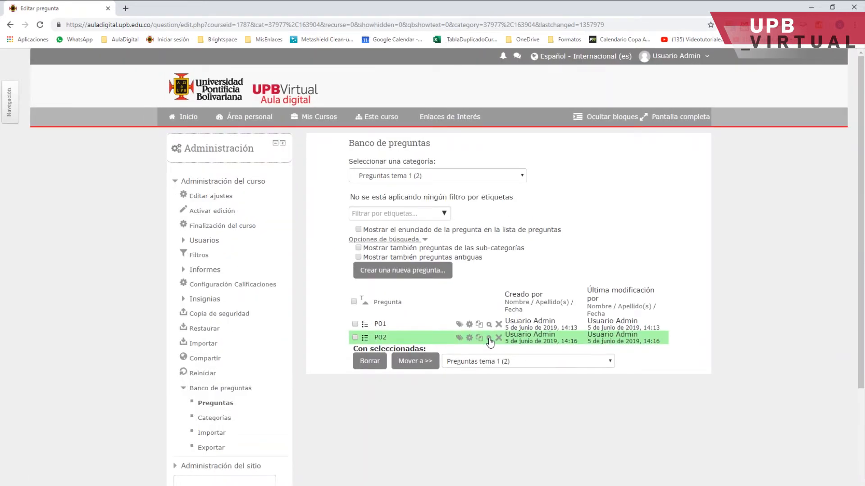
Preview question P02, toggling the answer options and filling in the correct answers before closing the preview.
click(490, 342)
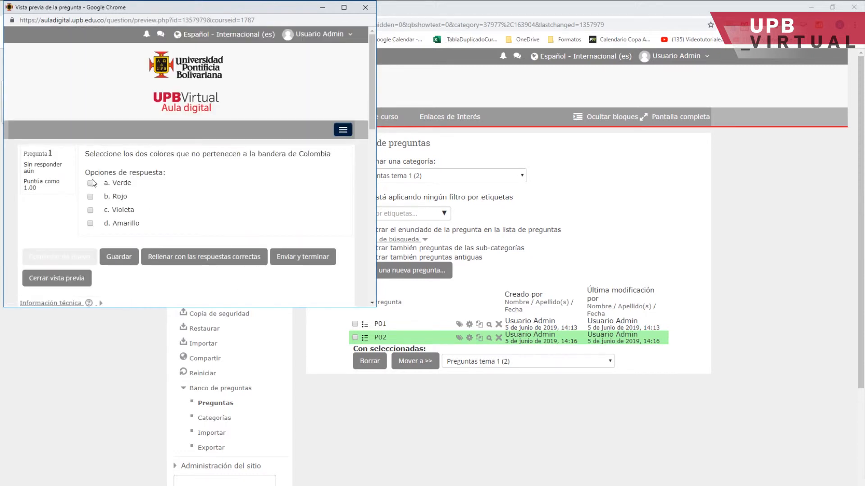
click(90, 210)
click(90, 223)
click(90, 196)
click(90, 183)
click(90, 223)
click(90, 210)
click(90, 196)
click(90, 183)
click(203, 257)
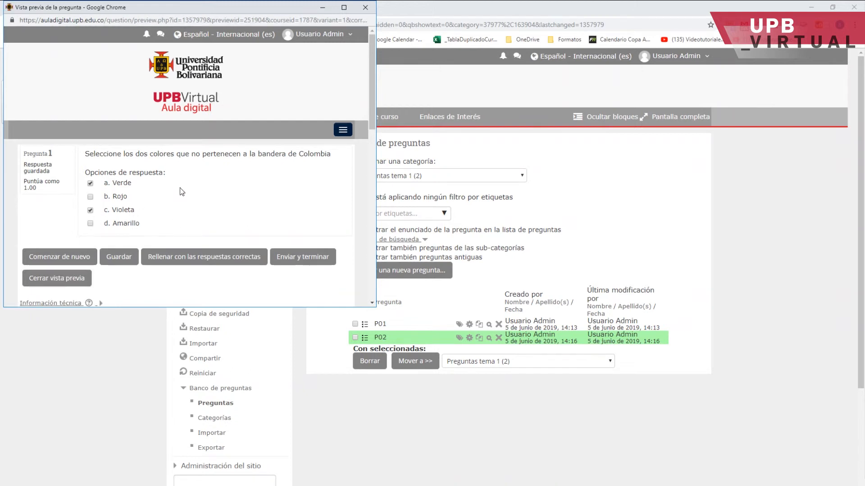
click(49, 279)
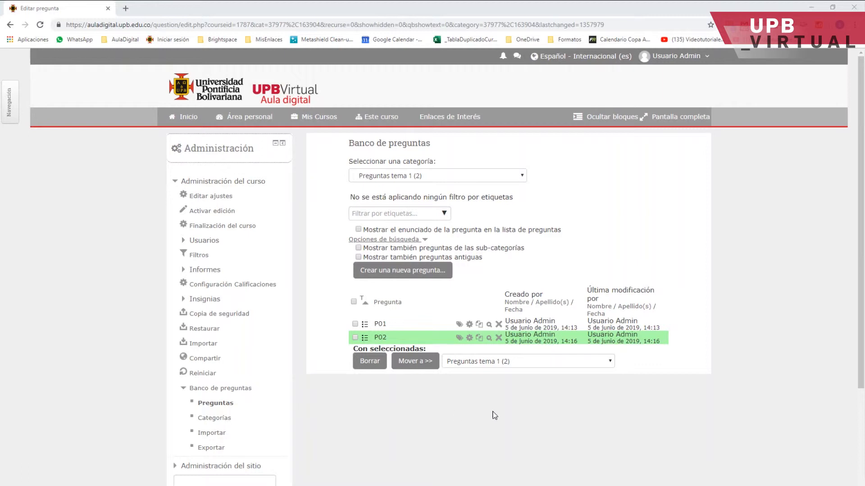
Start creating a new question of type Verdadero/Falso.
click(401, 275)
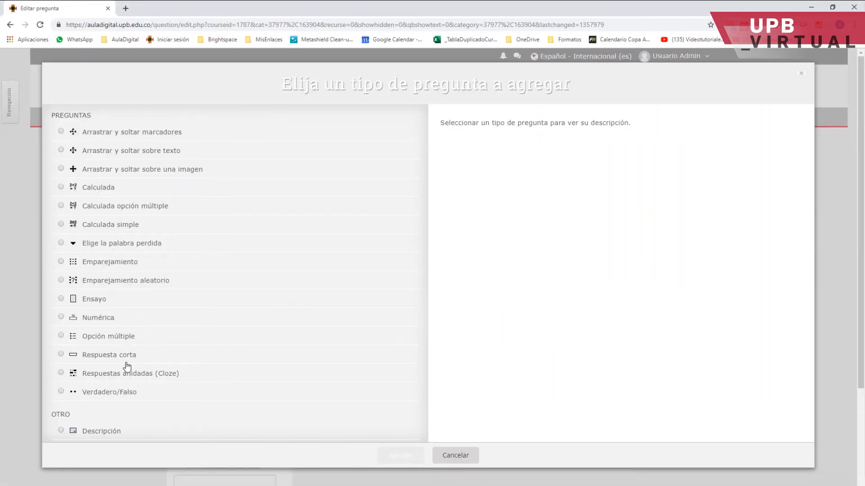
click(61, 392)
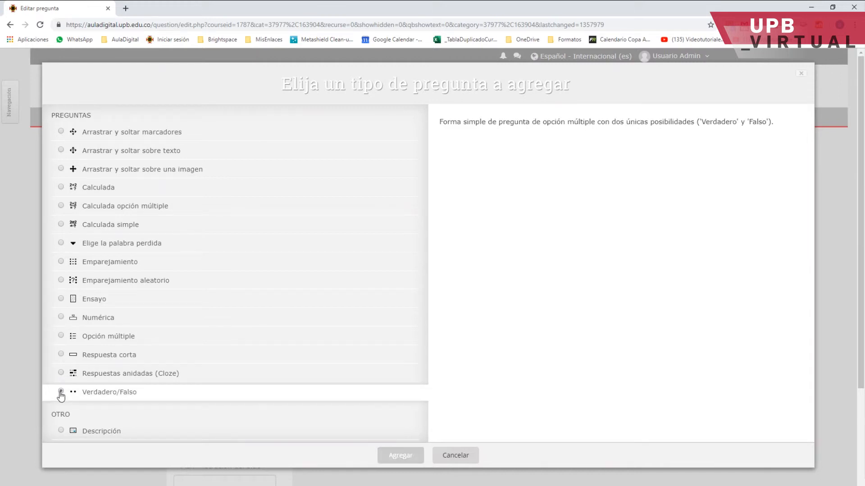
click(400, 456)
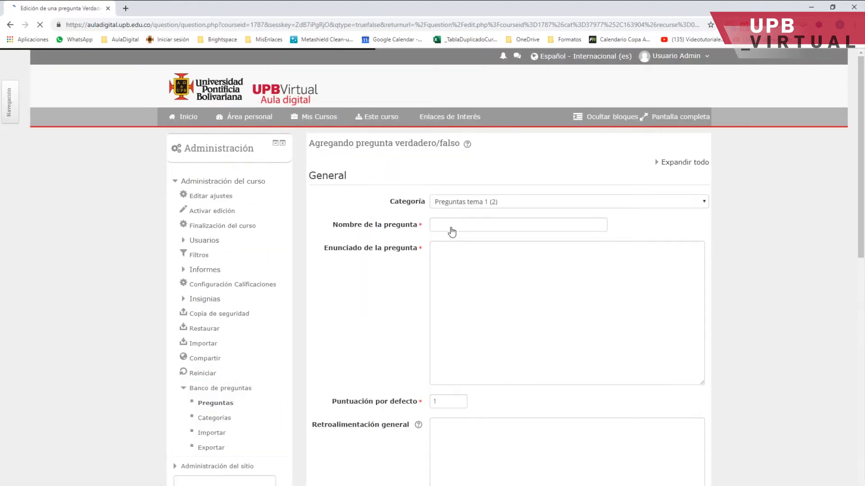
Name the question P03 and enter the statement "El color Azul el que está en la parte superior de la bandera de Colombia".
click(446, 226)
text(P03)
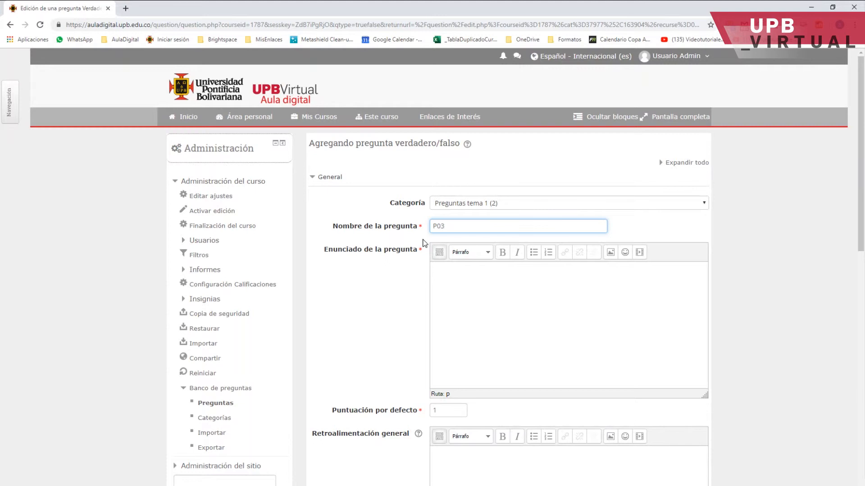
click(457, 273)
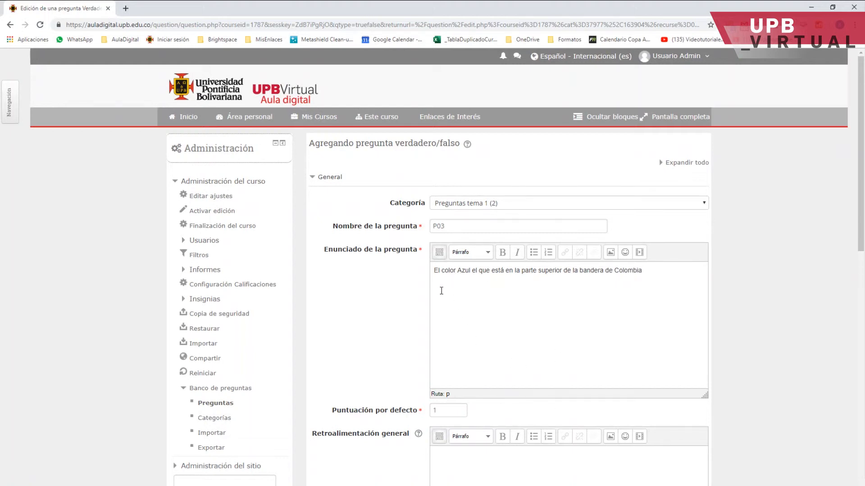
Set the correct answer of the true/false question to Falso and save question P03.
scroll(501, 287, down, 5)
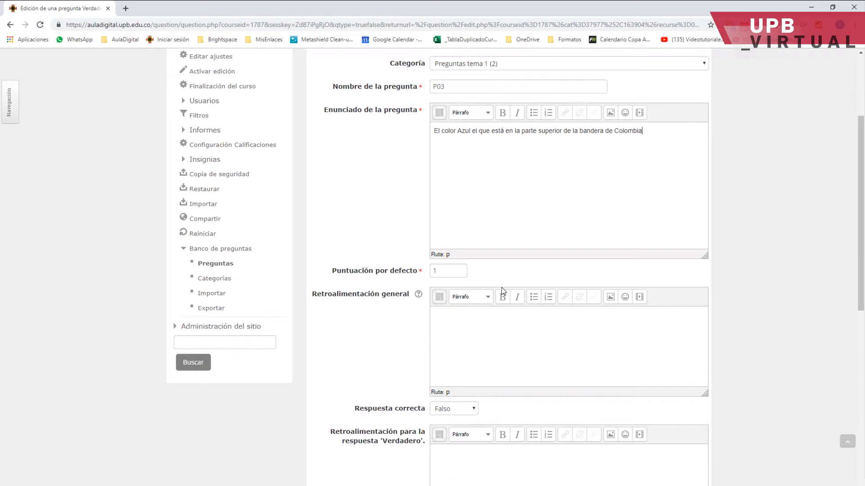
click(459, 321)
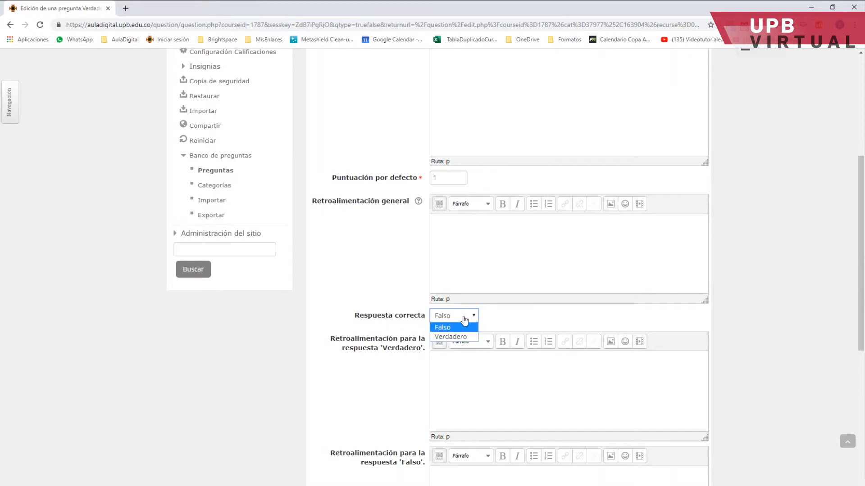
click(444, 329)
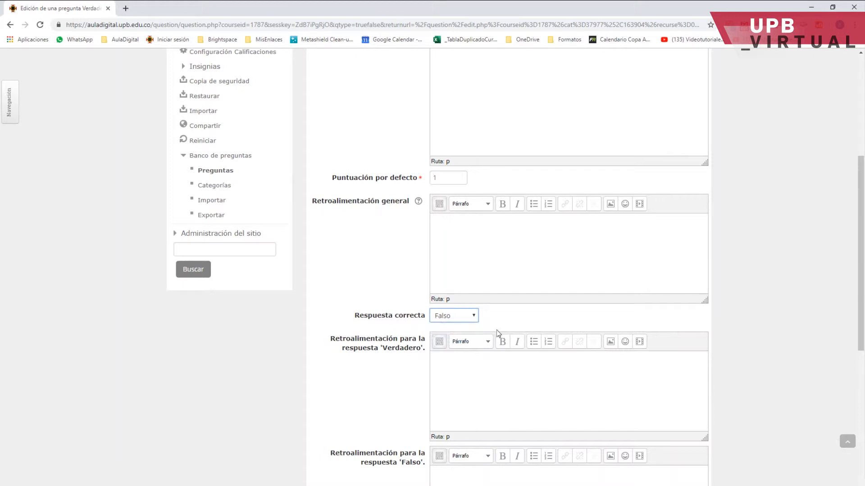
scroll(517, 338, down, 7)
click(474, 350)
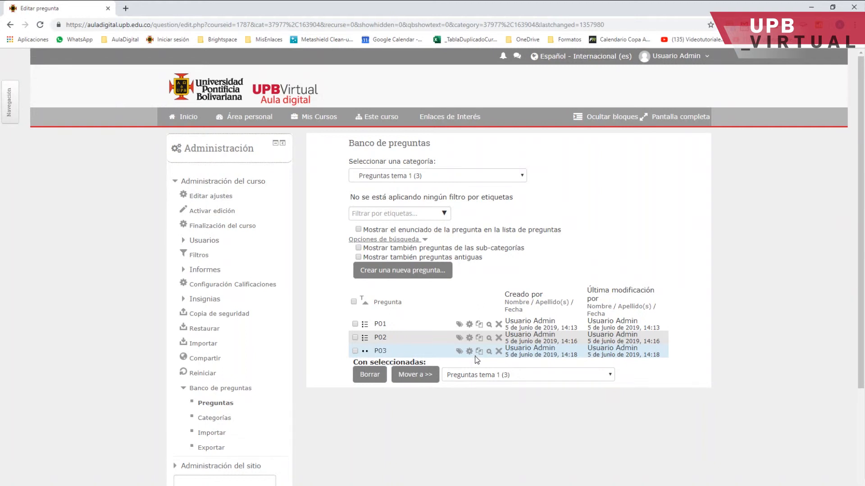
Preview question P03, fill in the correct answers and close the preview.
click(489, 351)
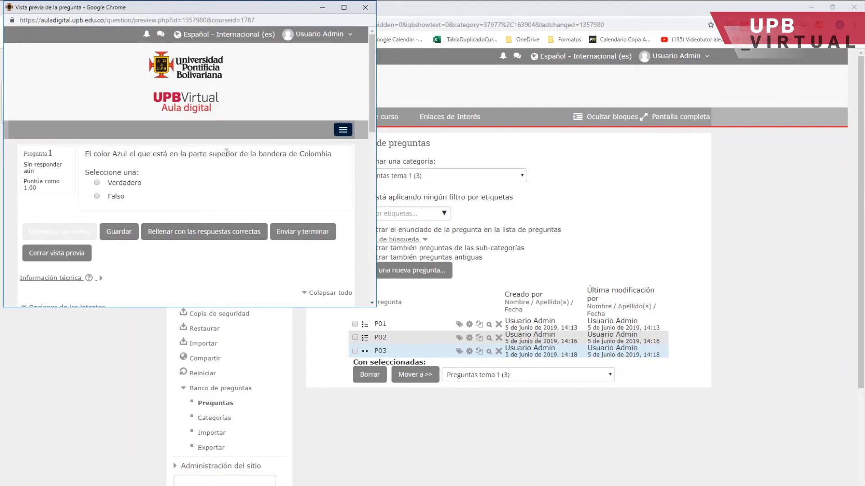
click(191, 230)
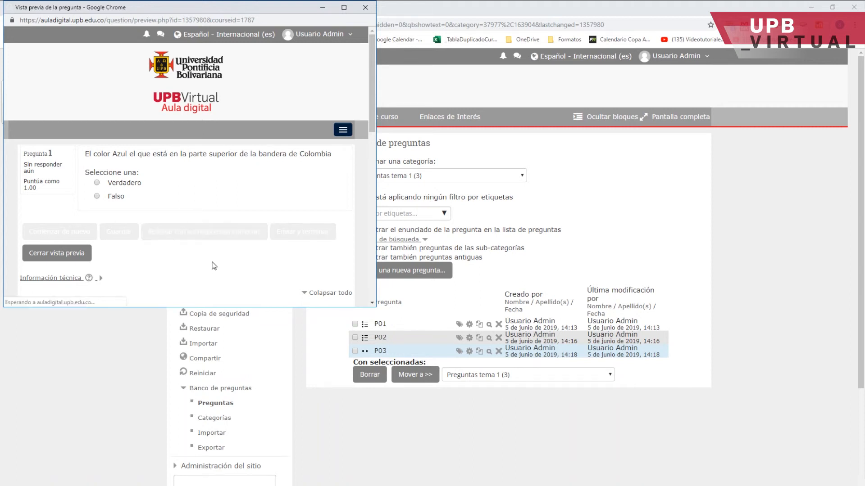
click(60, 254)
Start creating a new question of type Emparejamiento.
click(415, 278)
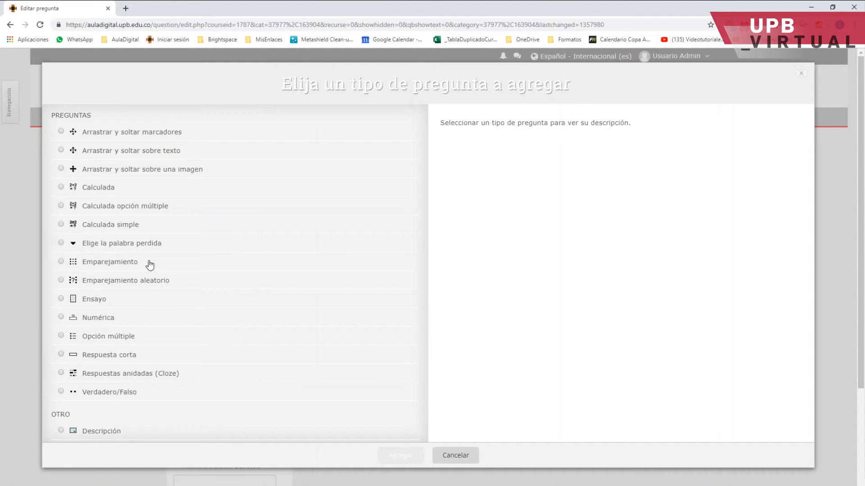
click(60, 262)
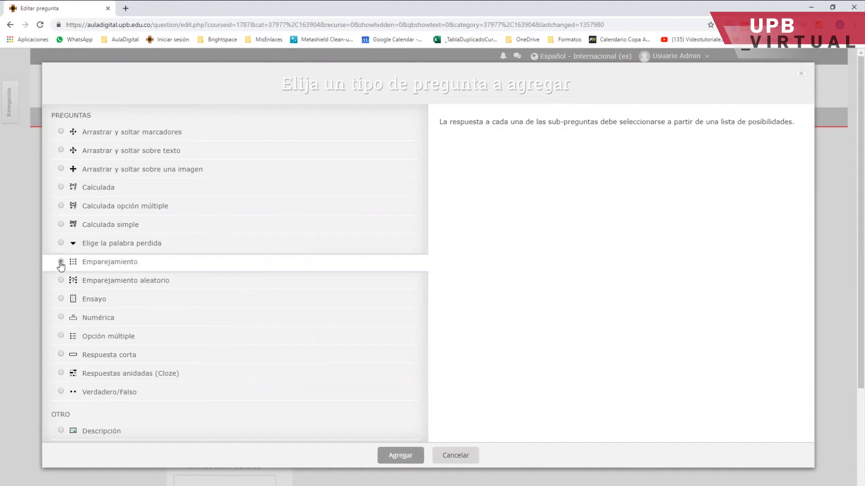
click(397, 457)
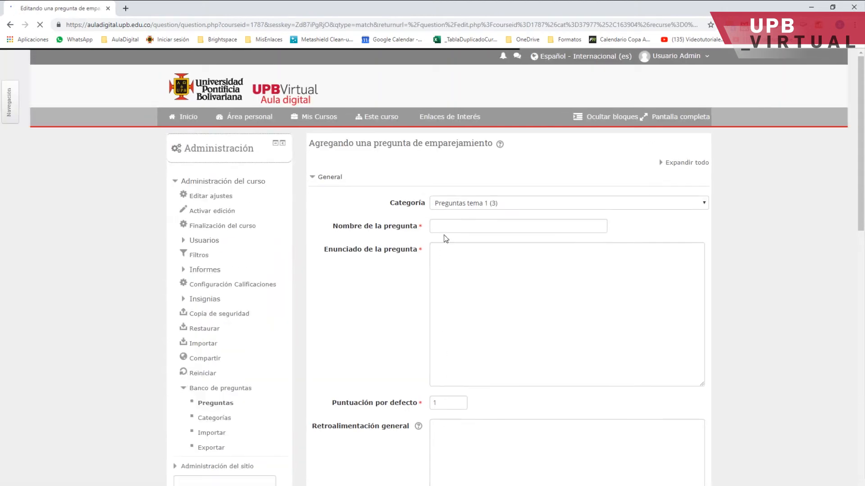
Name the question P04 and enter the statement "Seleccione las parejas correctas".
click(446, 225)
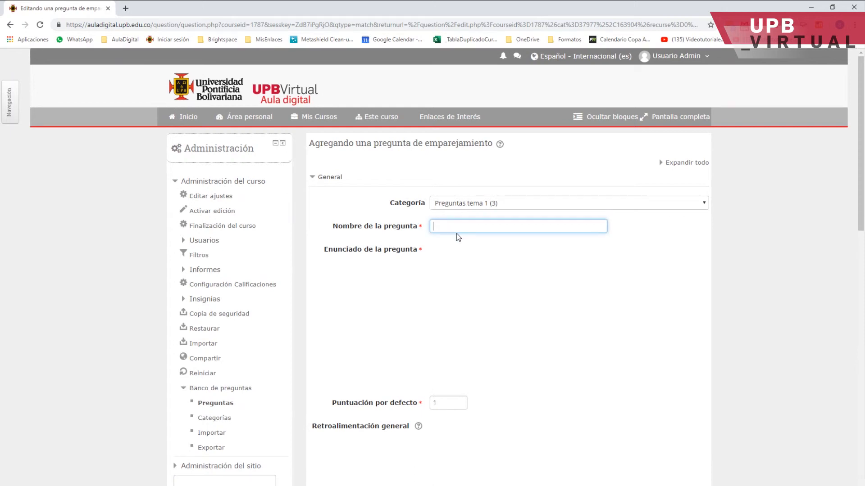
text(P04)
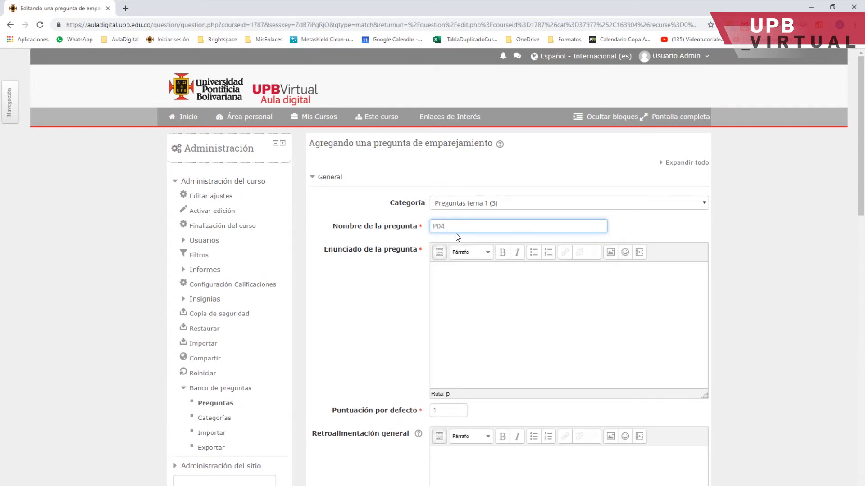
click(452, 278)
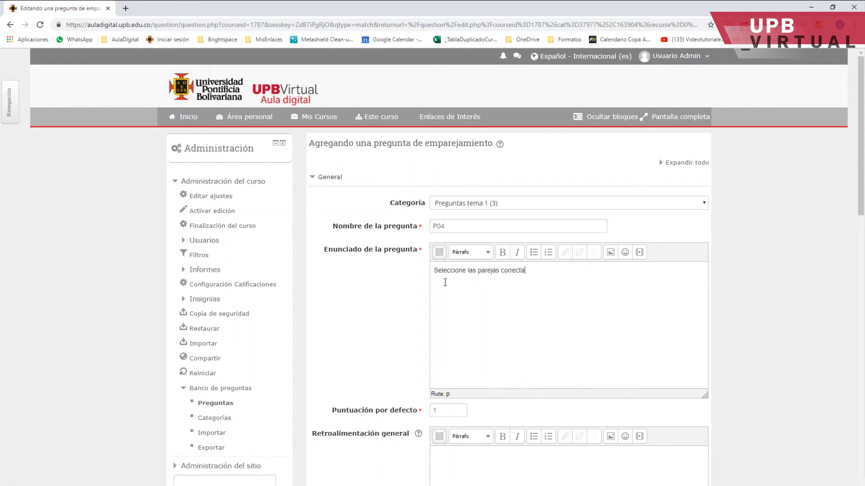
Enter Pregunta 1 "Medio de transporte terrestre que requiere una vía férrea para movilizarse" with the answer Tren.
scroll(526, 345, down, 7)
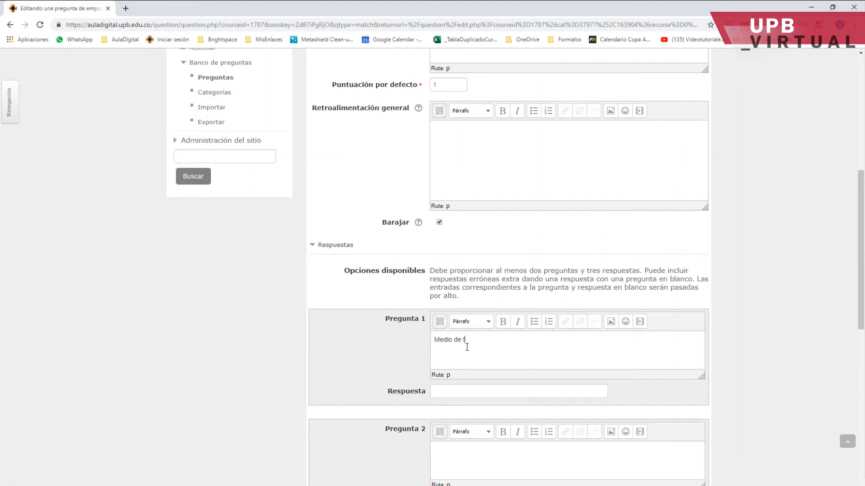
text(rte terreste)
click(513, 342)
text(re)
click(538, 343)
text(ue requiere un)
text(q)
click(582, 343)
text(v)
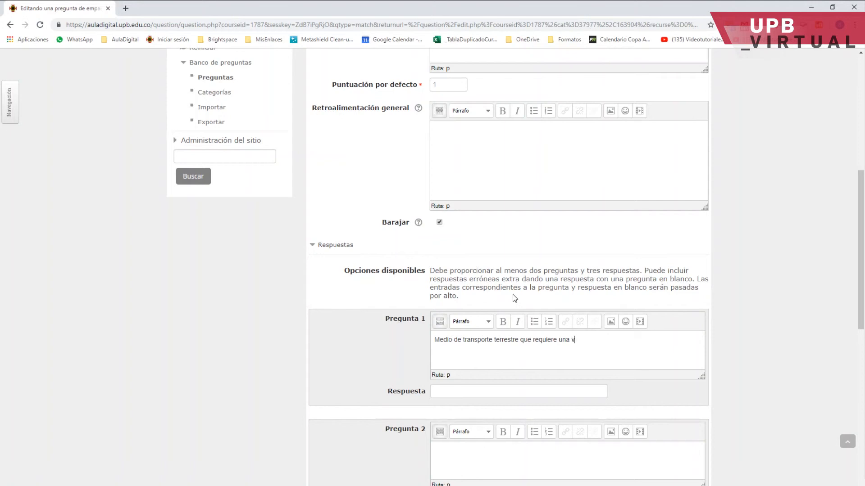
text(ía férrea para movilizarse)
click(447, 390)
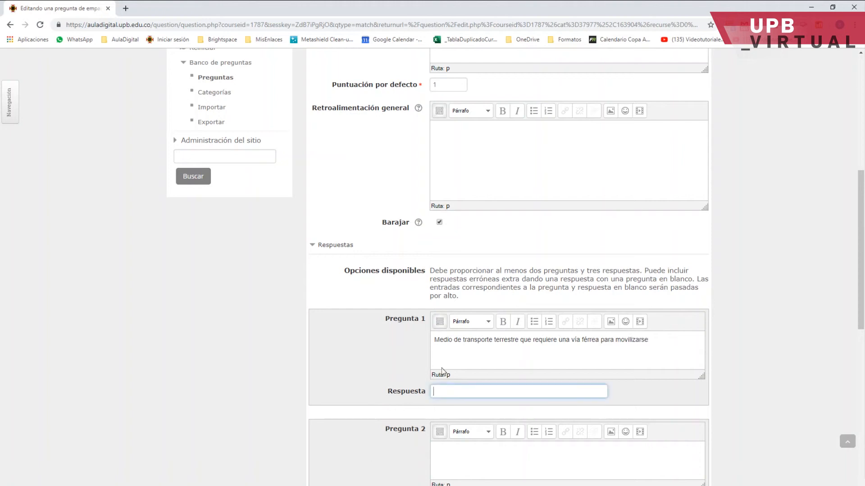
text(Tres)
key(BackSpace)
text(n)
Enter Pregunta 2 "Medio de transporte aéreo" with the answer Avión.
click(441, 447)
text(Medio de transp)
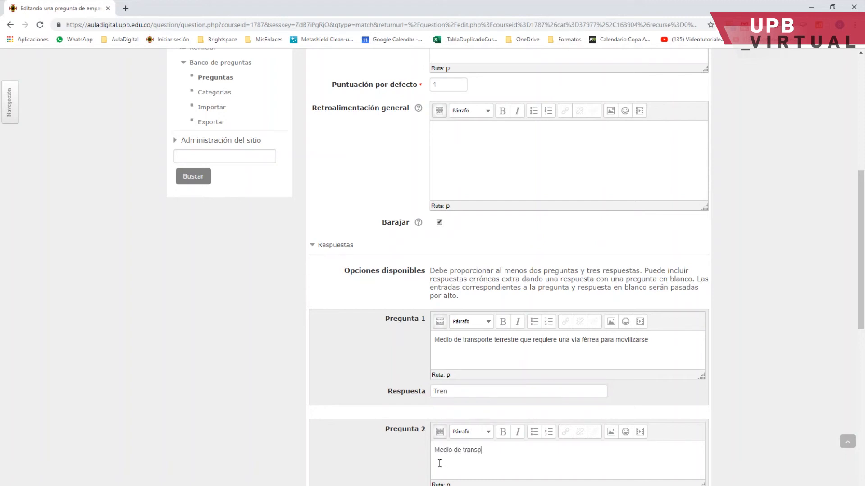
text(orte aéreo)
scroll(569, 395, down, 3)
click(468, 356)
text(avión)
click(434, 362)
text(A)
key(Delete)
Enter Pregunta 3 "Medio de transporte fluvial" with the answer Barco.
scroll(531, 400, down, 2)
click(463, 336)
text(Medio de transporte fluvial)
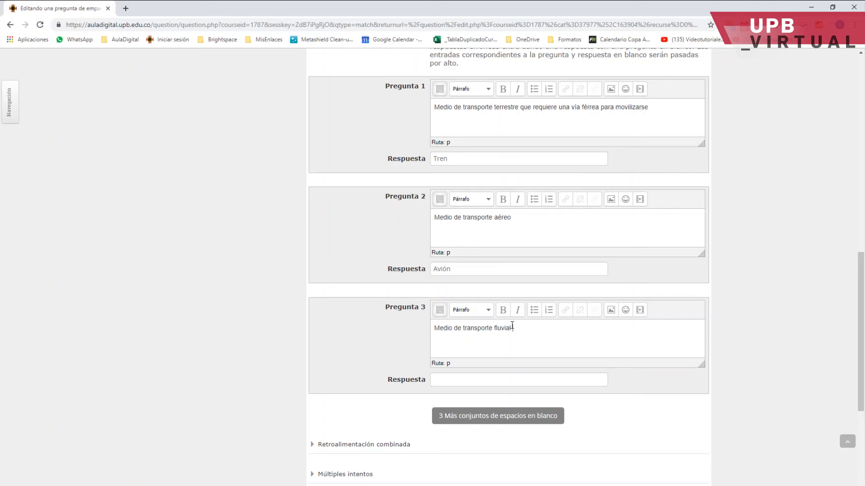
click(457, 384)
text(Barco)
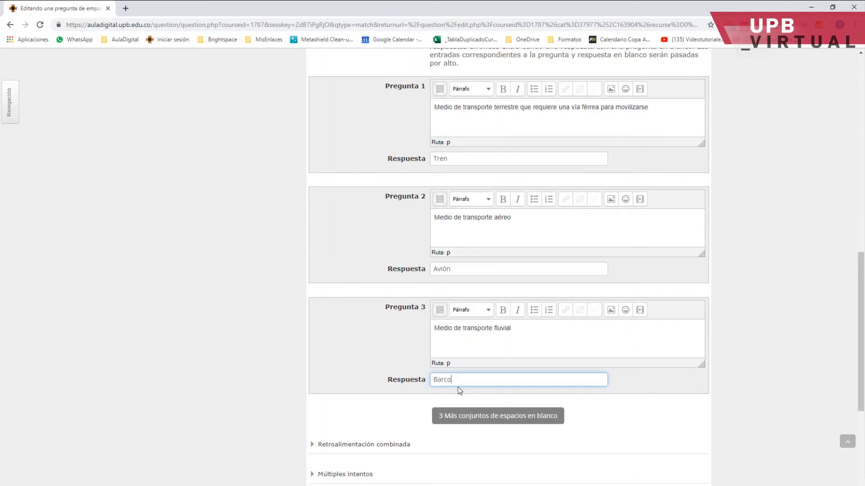
Add three more blank question-answer sets to the matching question.
click(477, 420)
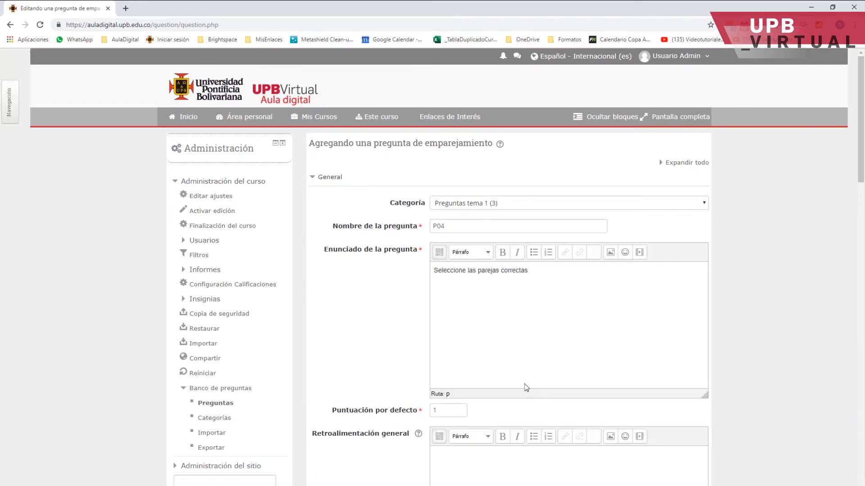
scroll(543, 345, down, 7)
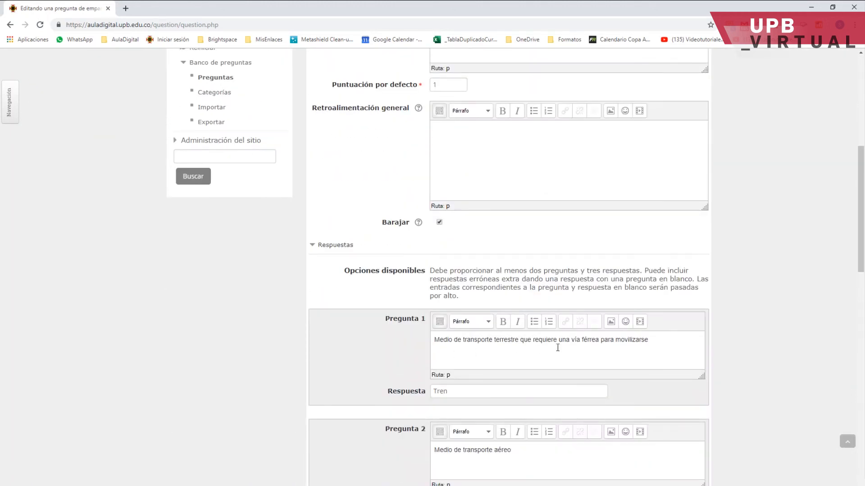
scroll(496, 382, down, 2)
scroll(509, 358, down, 1)
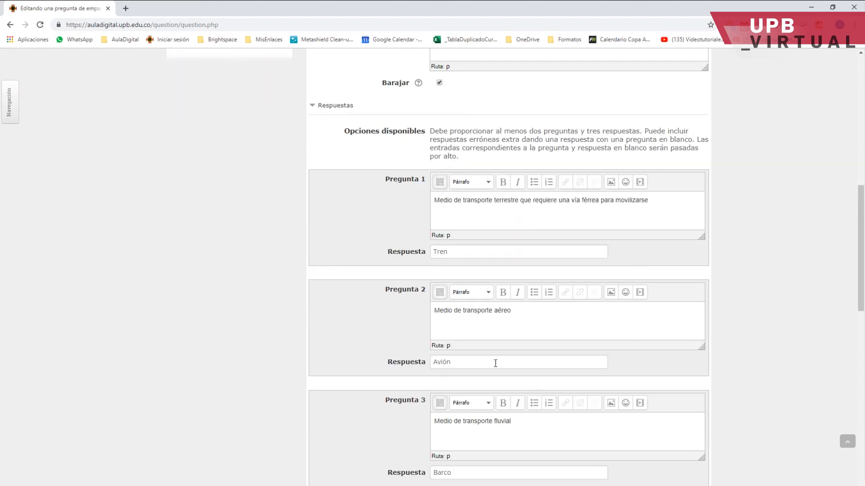
scroll(496, 366, down, 1)
scroll(455, 393, down, 1)
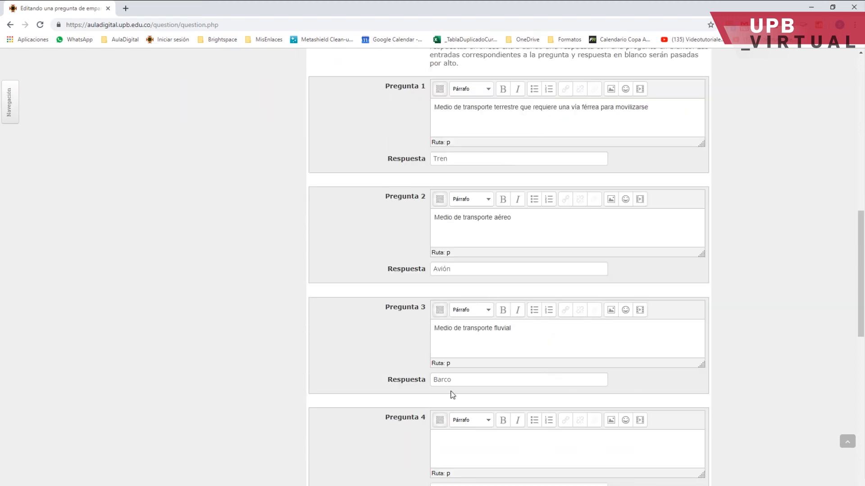
scroll(502, 392, down, 2)
Enter distractor answers Carro and Motocicleta in sets 4 and 5 with blank questions, and save question P04.
click(441, 399)
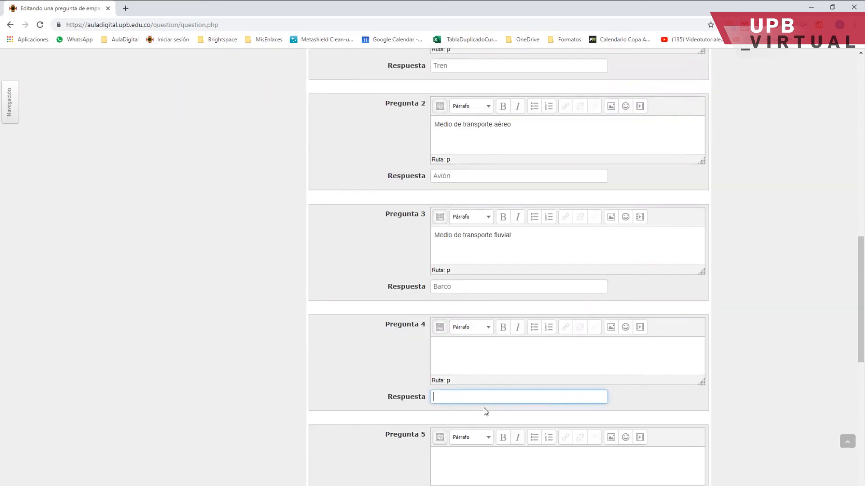
text(Carro)
scroll(485, 412, down, 2)
click(452, 414)
text(Motoc)
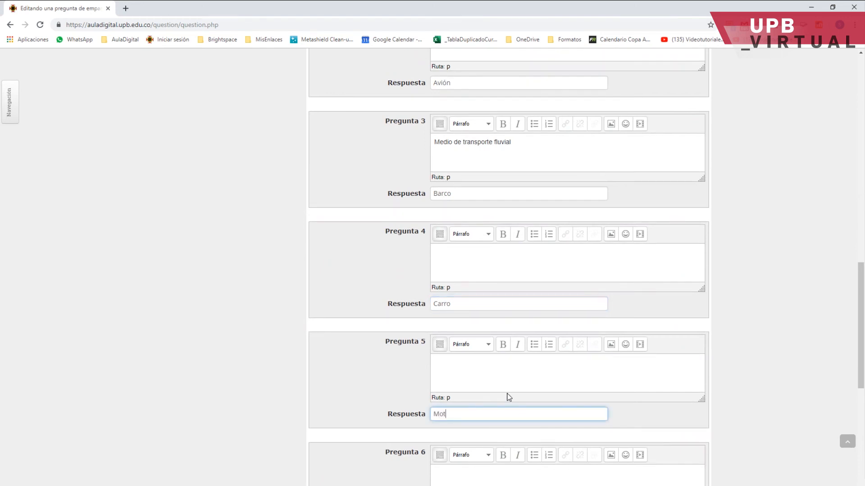
text(icleta)
scroll(508, 397, down, 7)
click(462, 405)
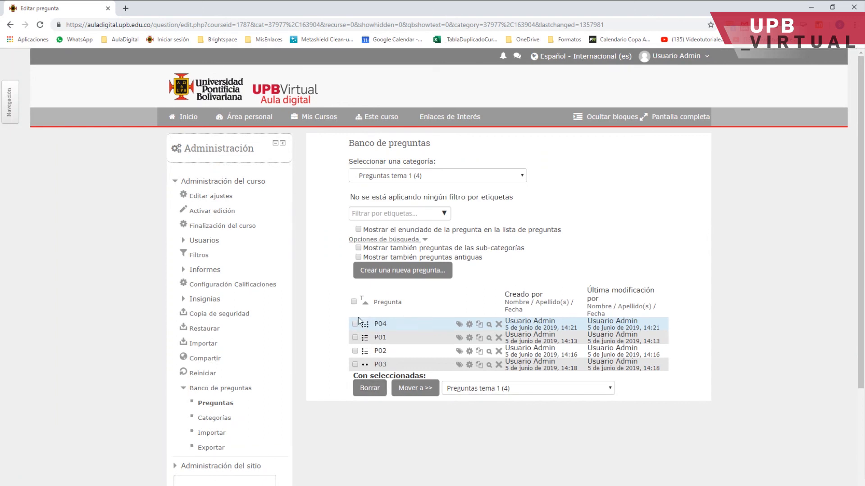
Preview question P04, fill in the correct answers and close the preview.
click(490, 324)
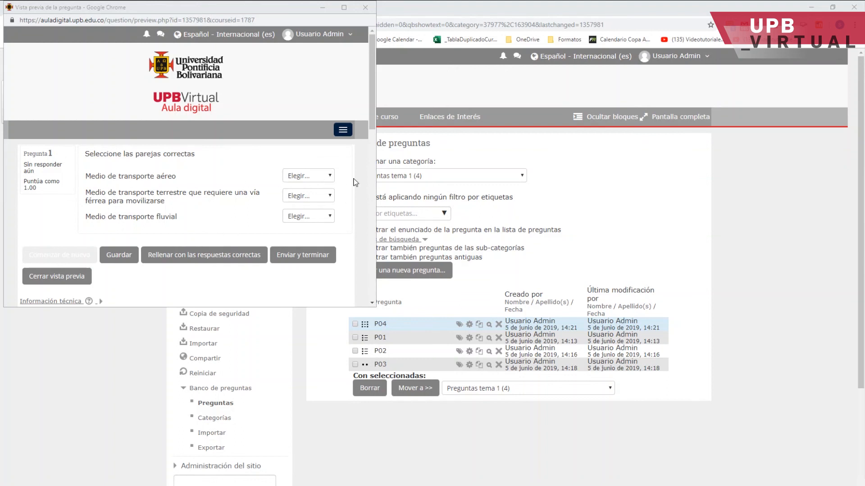
click(331, 176)
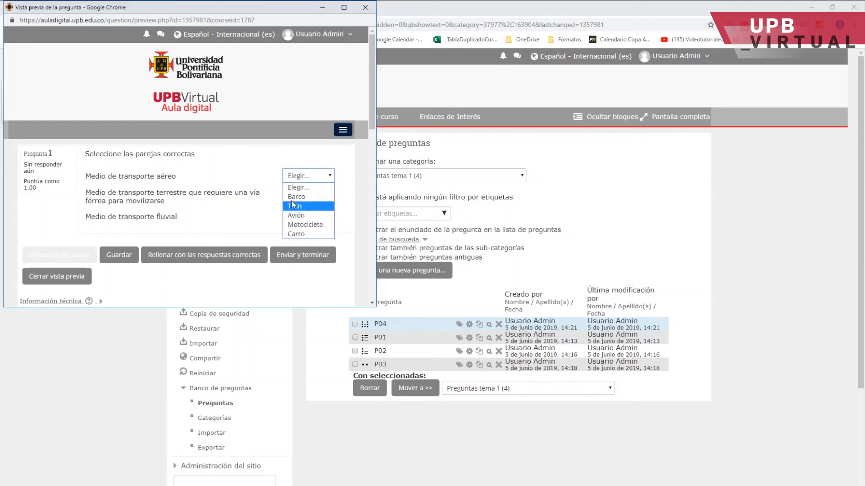
click(233, 217)
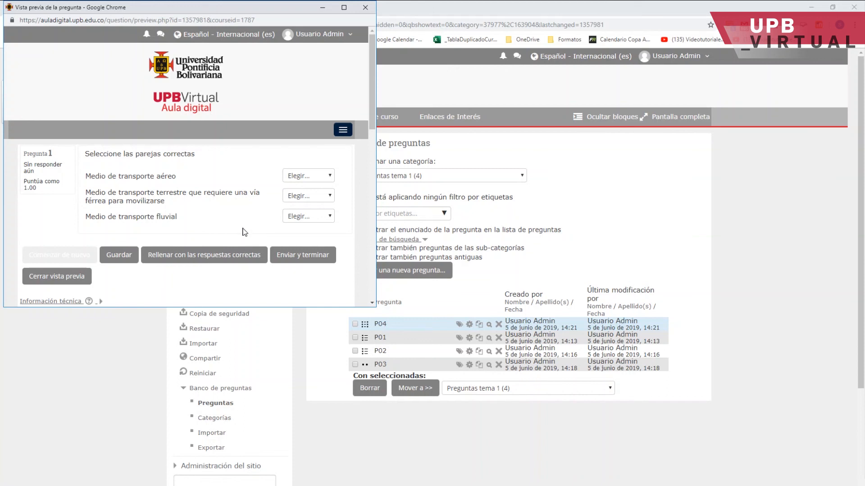
click(204, 259)
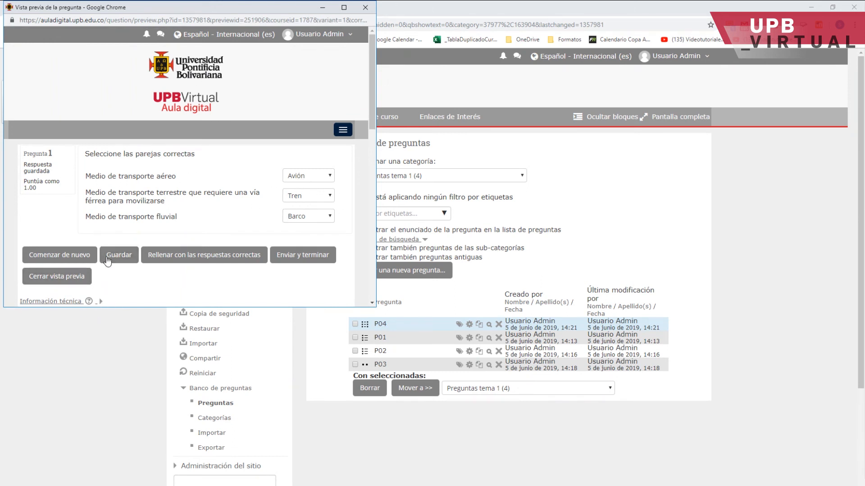
click(52, 279)
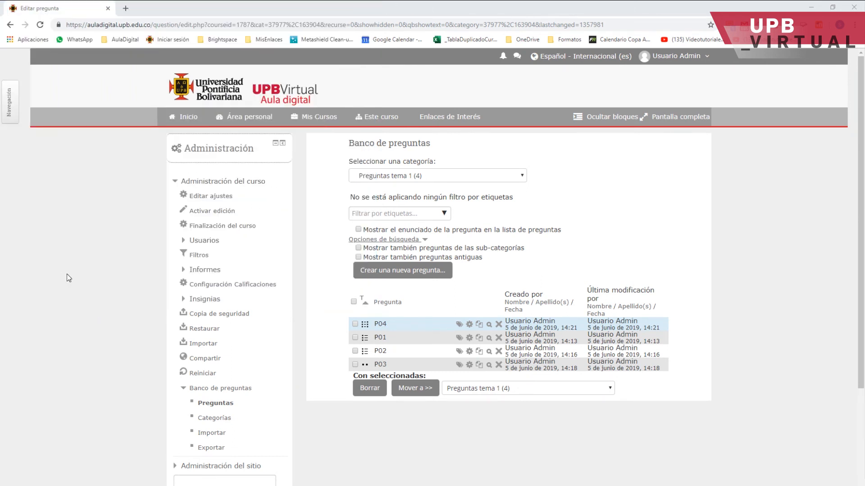